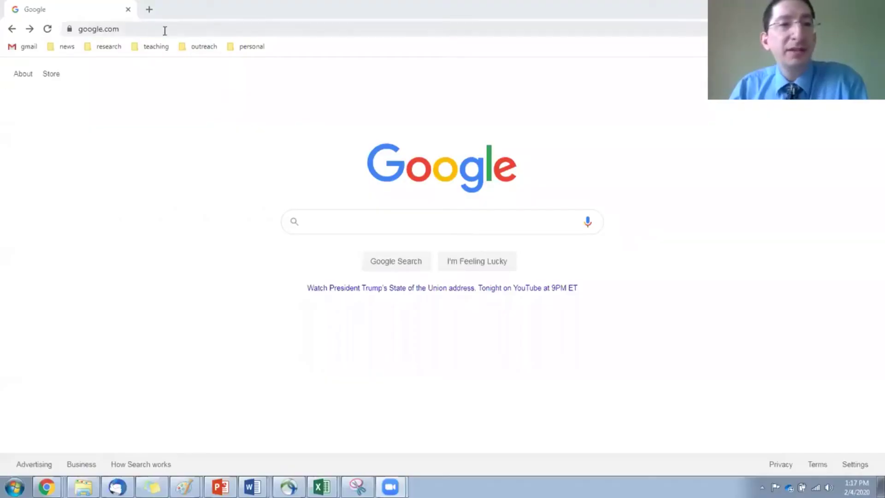
Step: Go to afterglow.skynet.unc.edu in Chrome and choose Login via Skynet
click(165, 30)
text(afteglow)
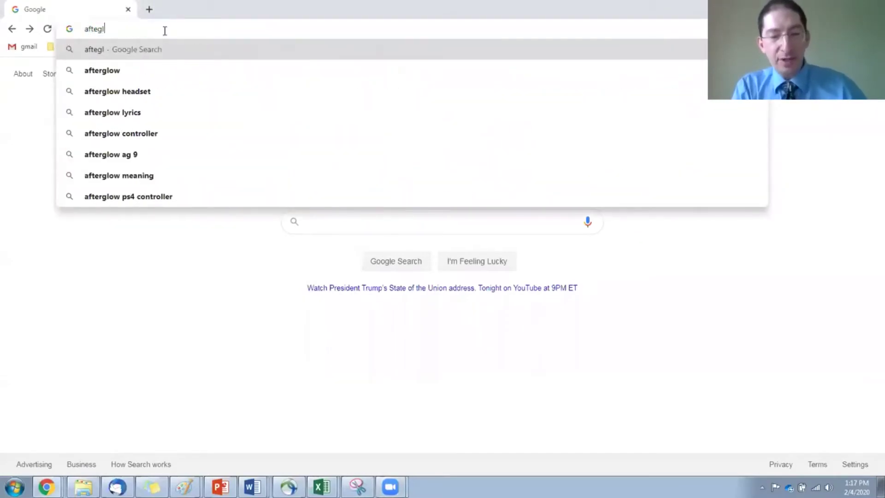
key(BackSpace)
key(BackSpace)
key(BackSpace)
key(BackSpace)
key(BackSpace)
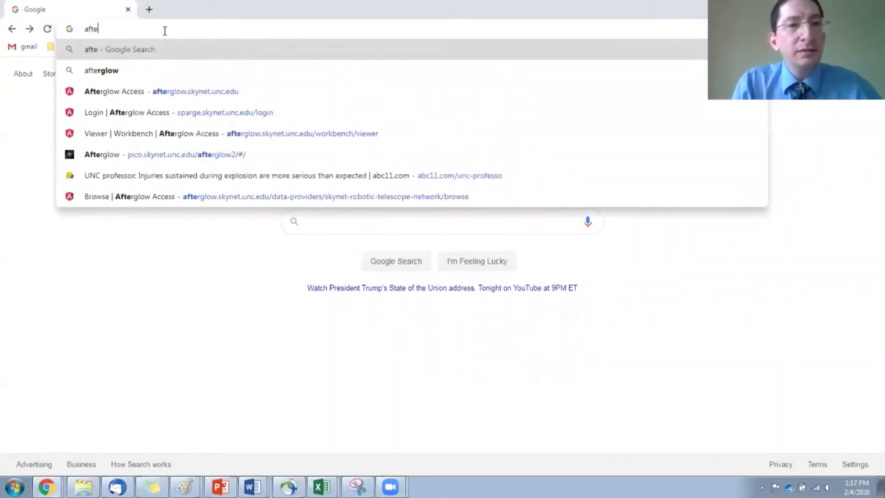
text(erglow.skynet.unc.edu)
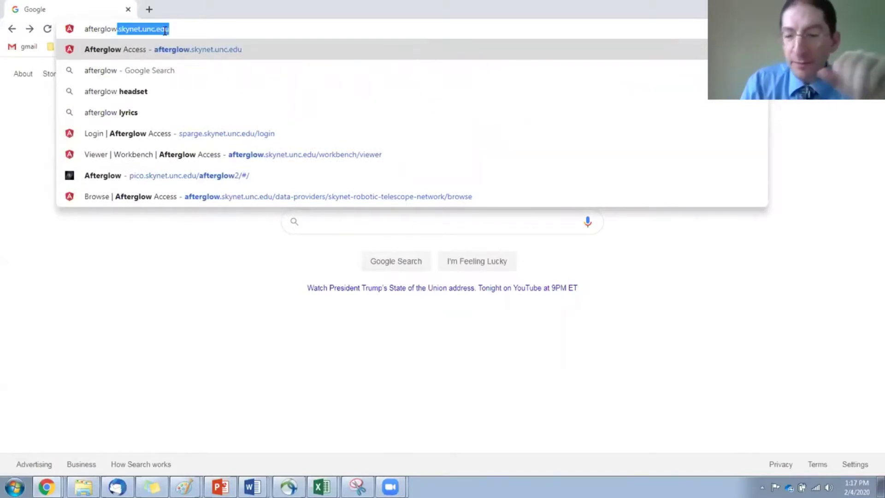
key(Return)
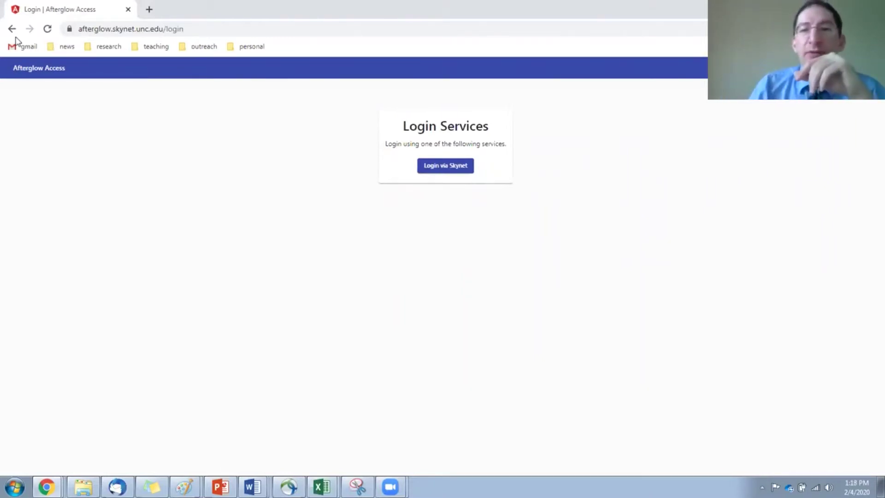
click(433, 169)
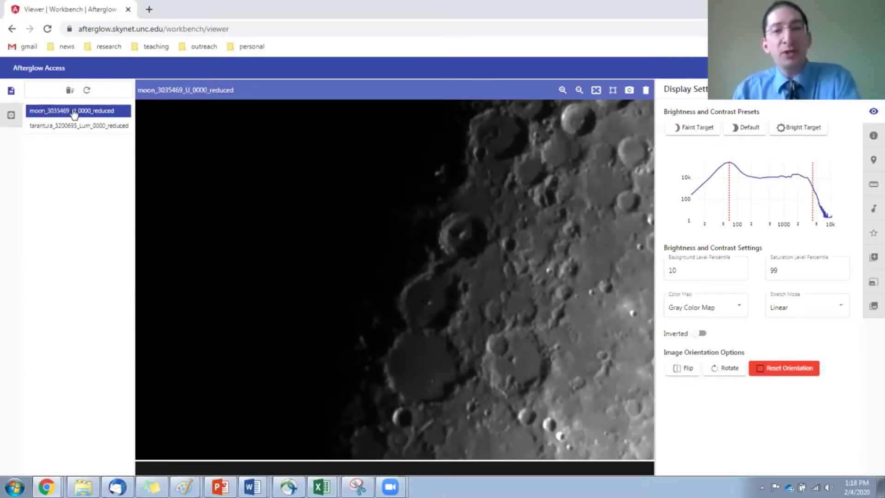
Step: Select tarantula_3200695_Lum_0000_reduced in the workbench file list to view it
click(46, 128)
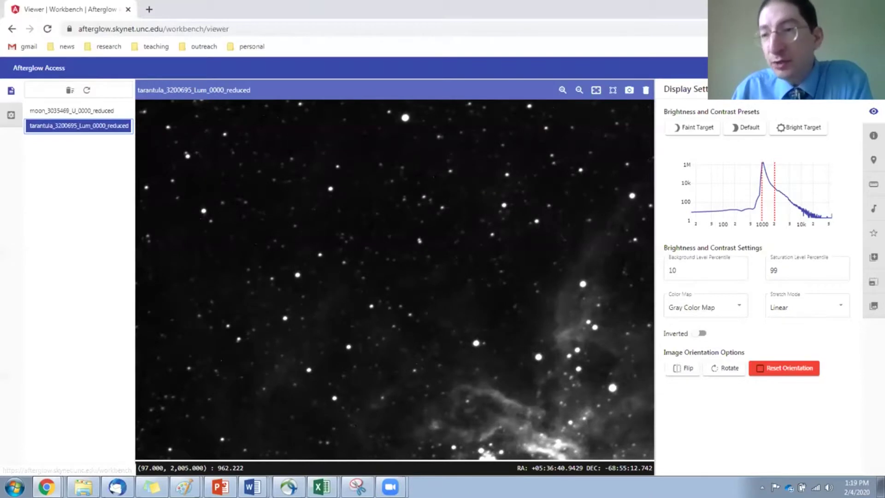
Step: Choose Skynet Robotic Telescope Network from the header's data provider dropdown
click(740, 67)
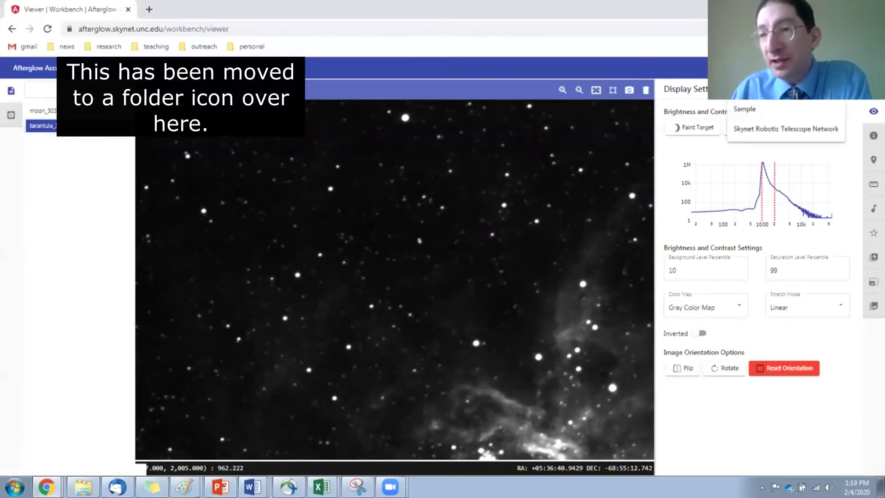
click(769, 131)
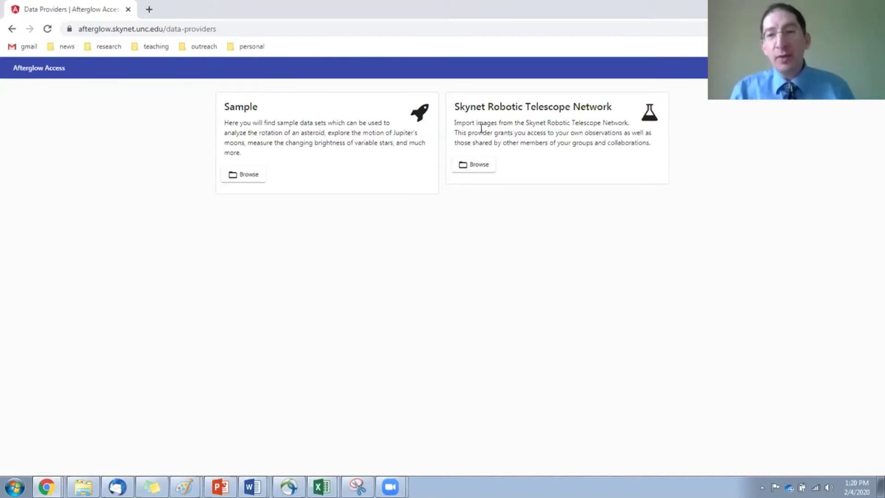
Step: Browse Skynet's User Observations and pick the 3567393 - jupiter folder
click(479, 166)
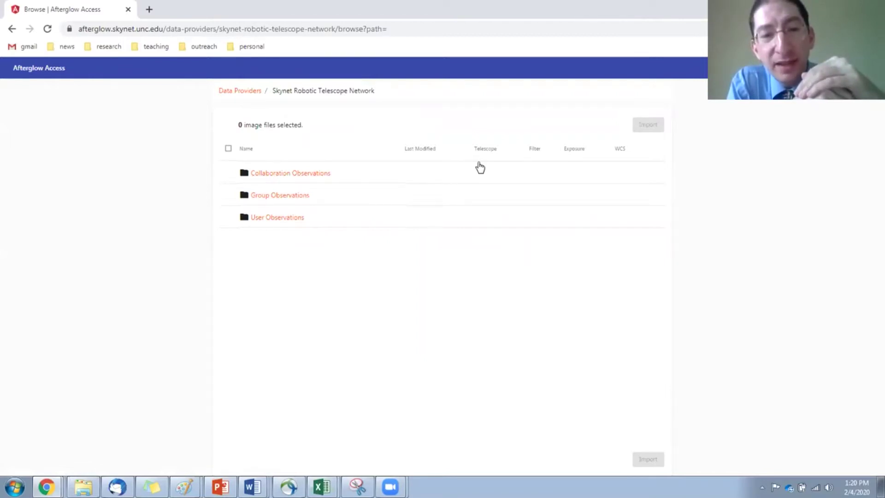
click(286, 218)
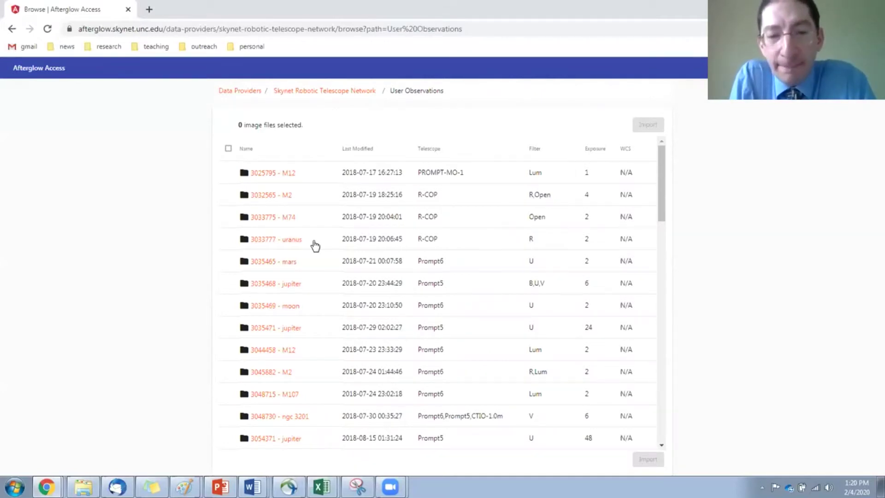
scroll(318, 246, down, 1)
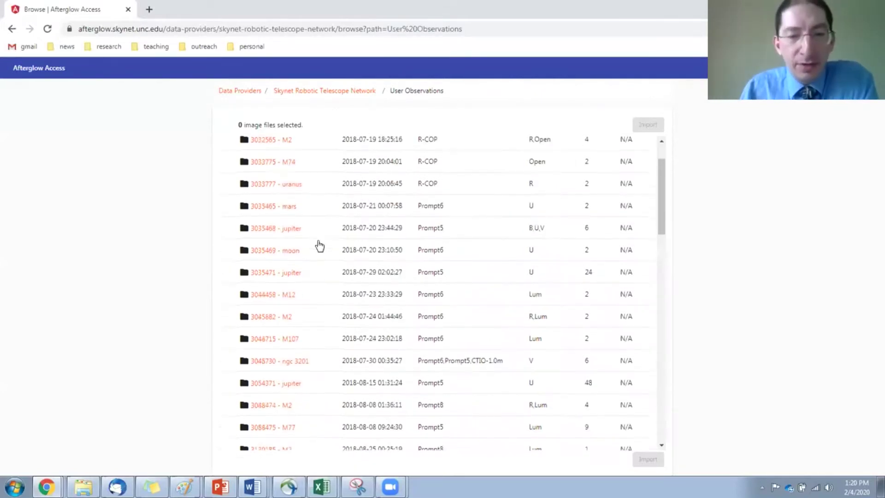
scroll(320, 245, down, 8)
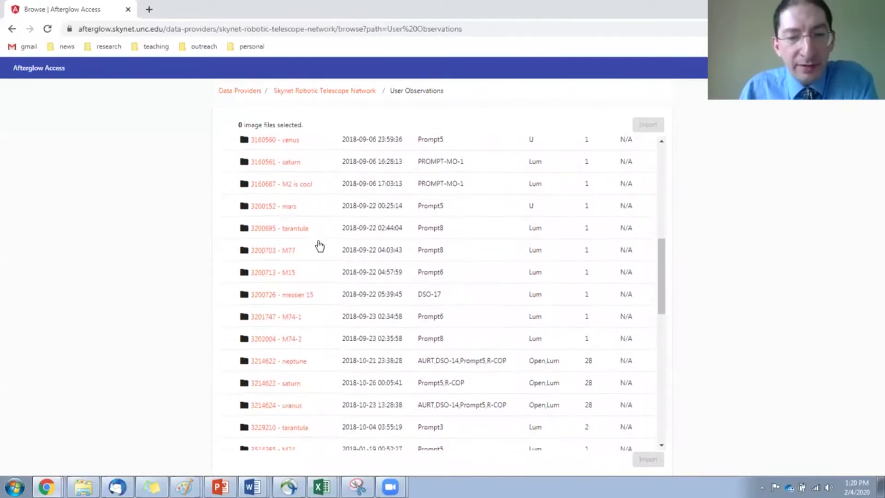
scroll(320, 246, down, 5)
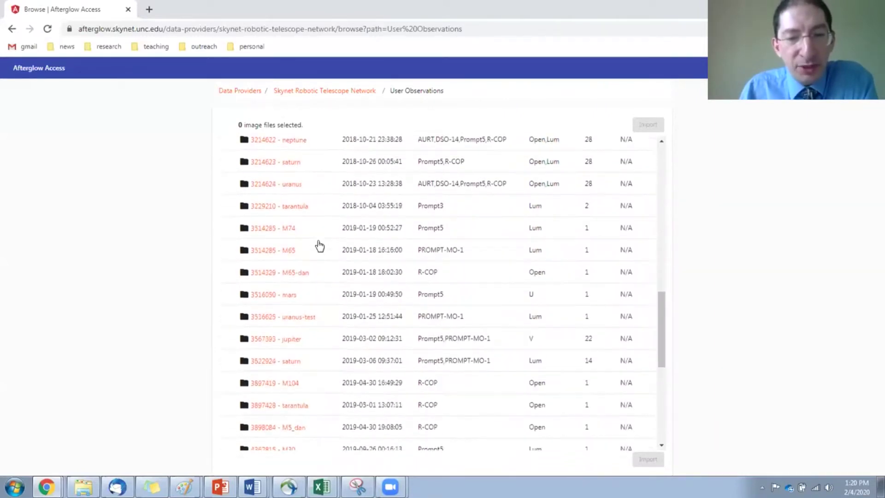
click(306, 341)
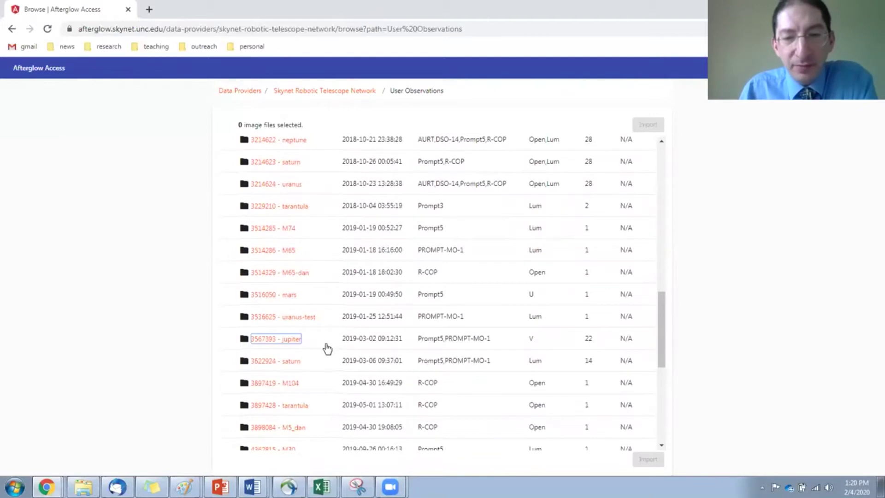
Step: Open folder 3567393 - jupiter and scroll down to Master Calibration Images and Reduced Images
click(290, 342)
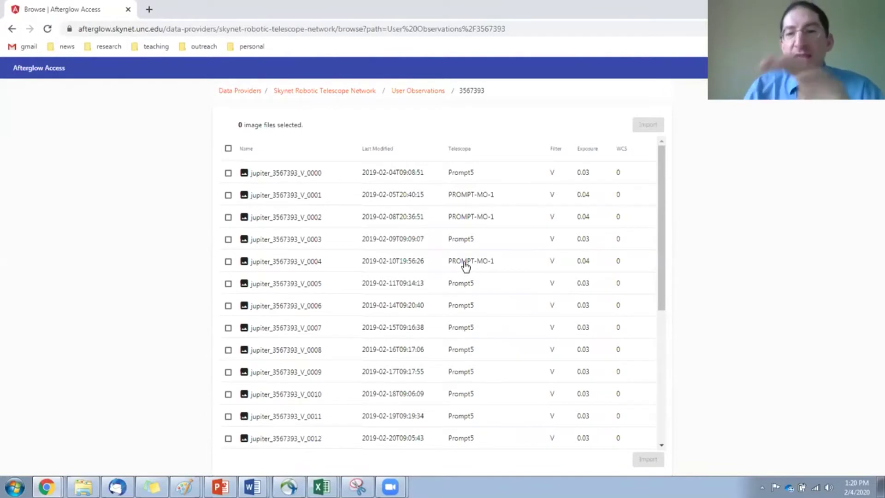
scroll(466, 274, down, 1)
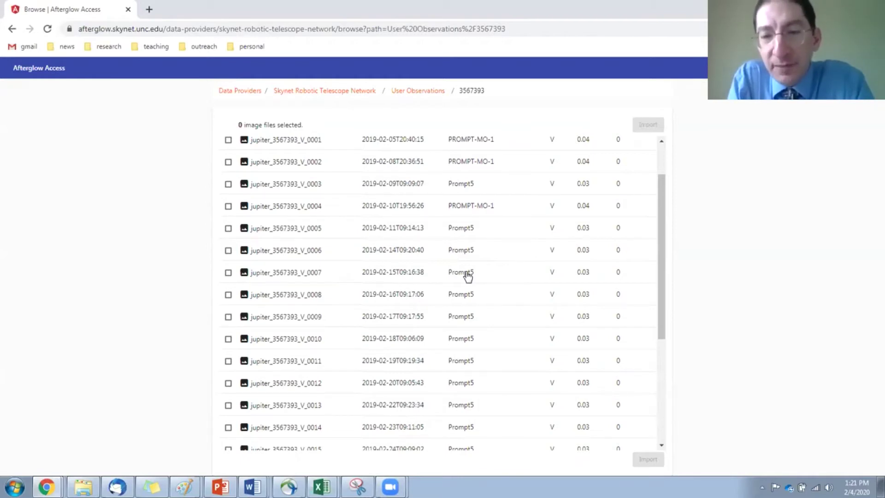
scroll(441, 279, down, 5)
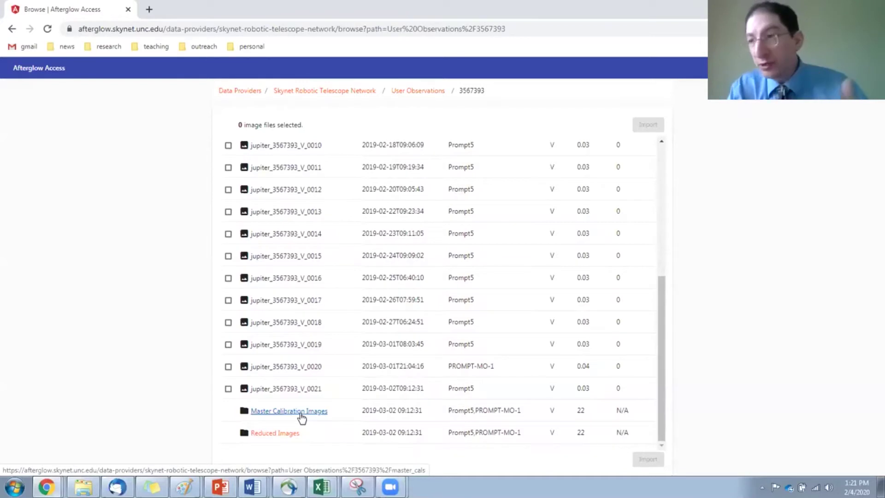
Step: In Reduced Images, select only jupiter_3567393_V_0015_reduced and import it
click(265, 434)
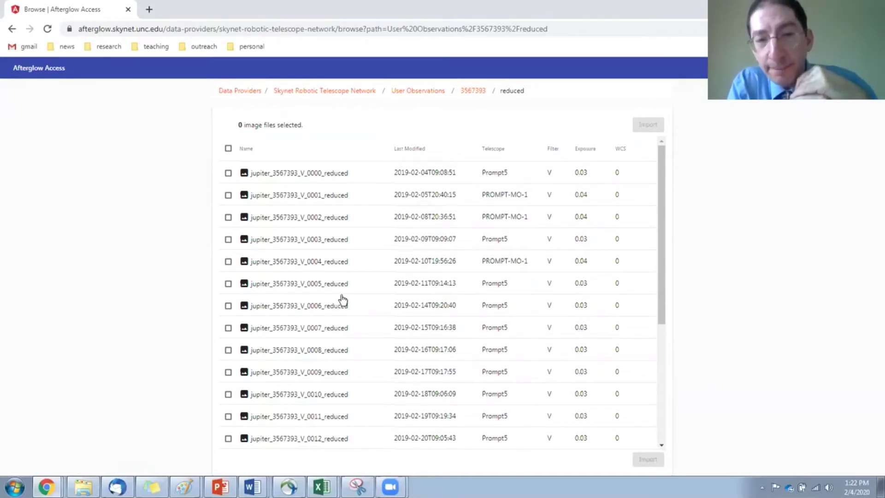
click(228, 149)
scroll(306, 247, down, 4)
scroll(305, 247, up, 5)
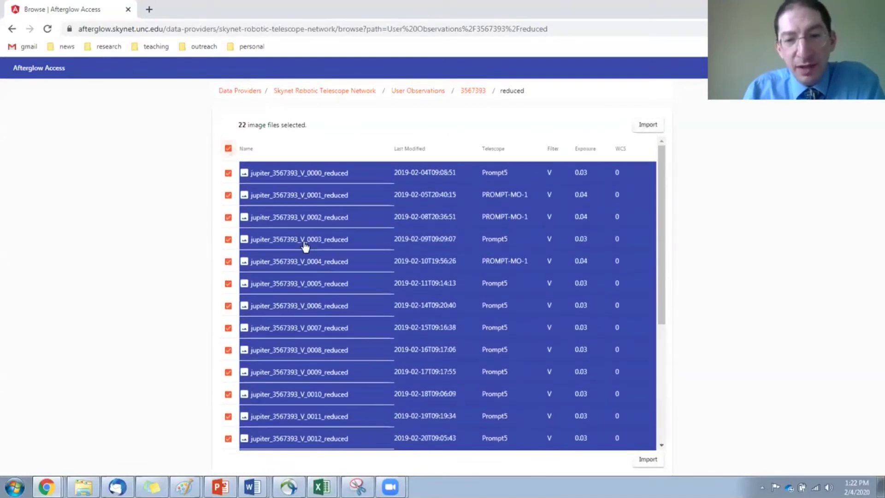
click(228, 149)
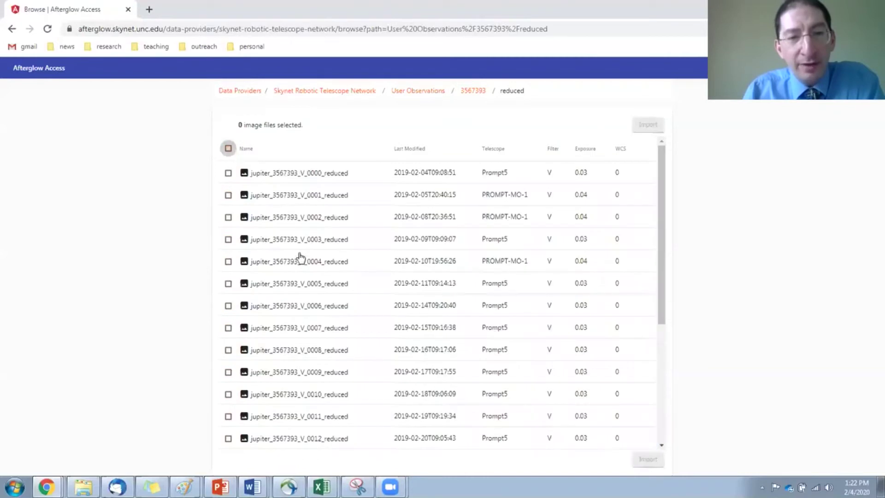
scroll(300, 257, down, 3)
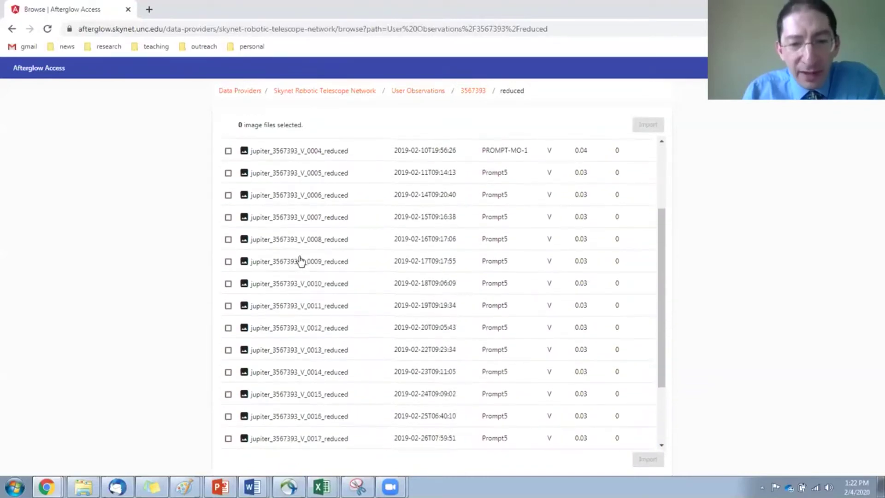
scroll(415, 276, down, 2)
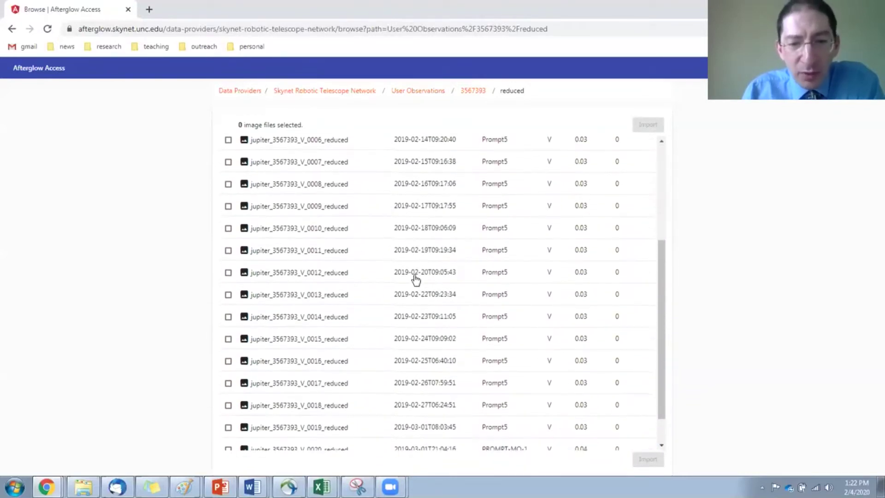
click(314, 347)
click(647, 127)
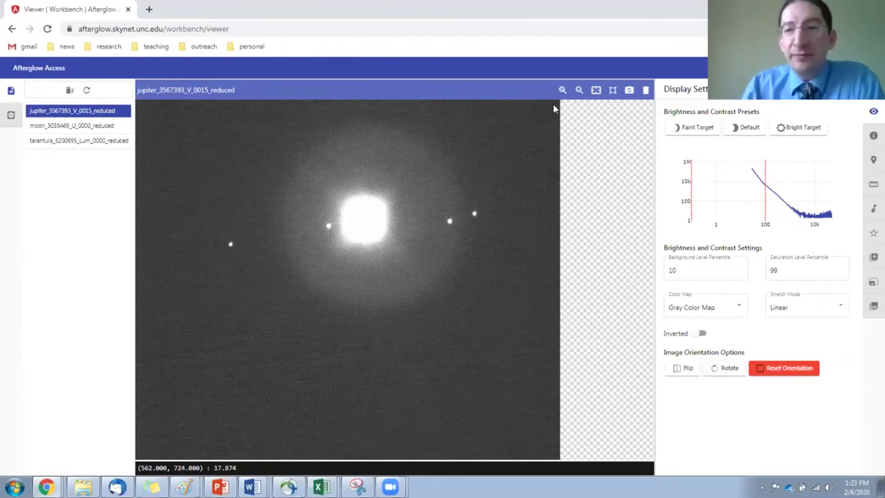
Step: Try the Jupiter zoom controls, ending with Zoom To Fit and Reset Zoom
click(563, 90)
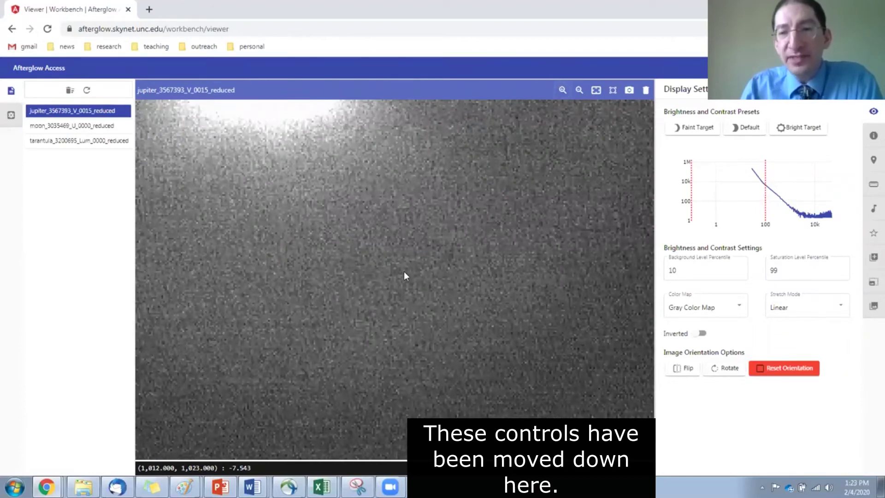
click(579, 90)
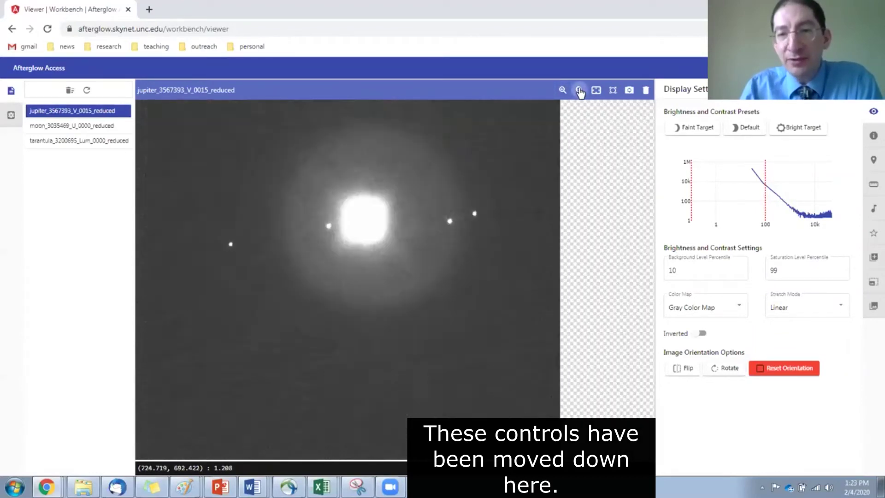
click(579, 90)
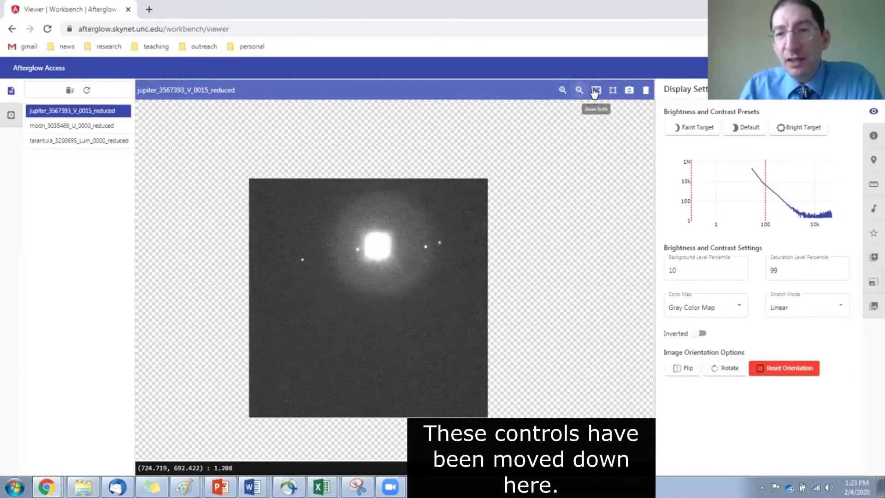
click(596, 91)
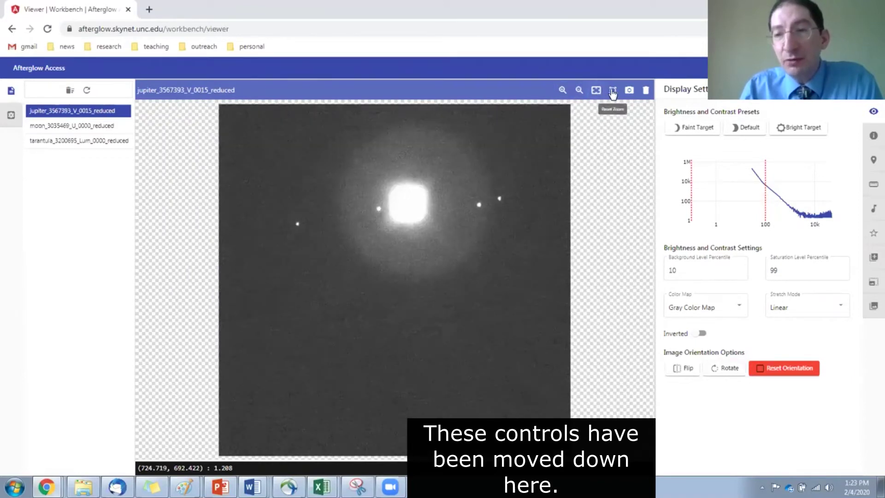
click(613, 90)
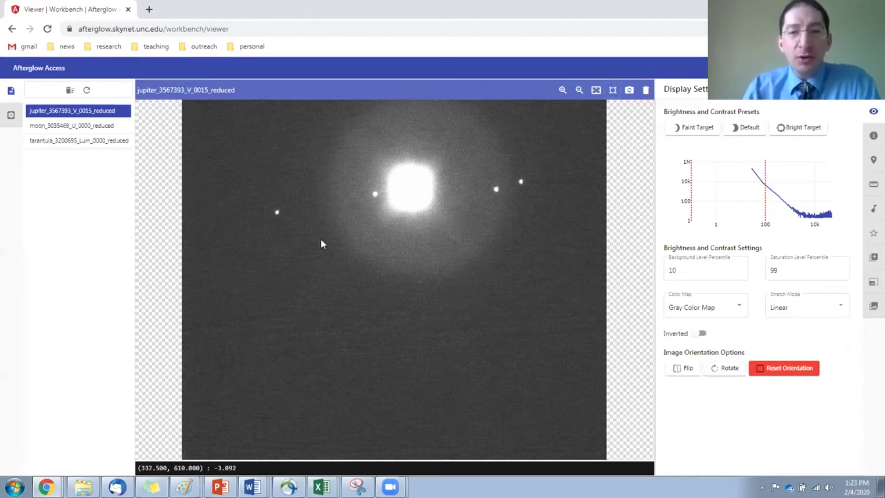
Step: Pan and zoom around Jupiter and its moons, then apply the Default brightness preset
drag(322, 244, 314, 327)
scroll(397, 285, up, 5)
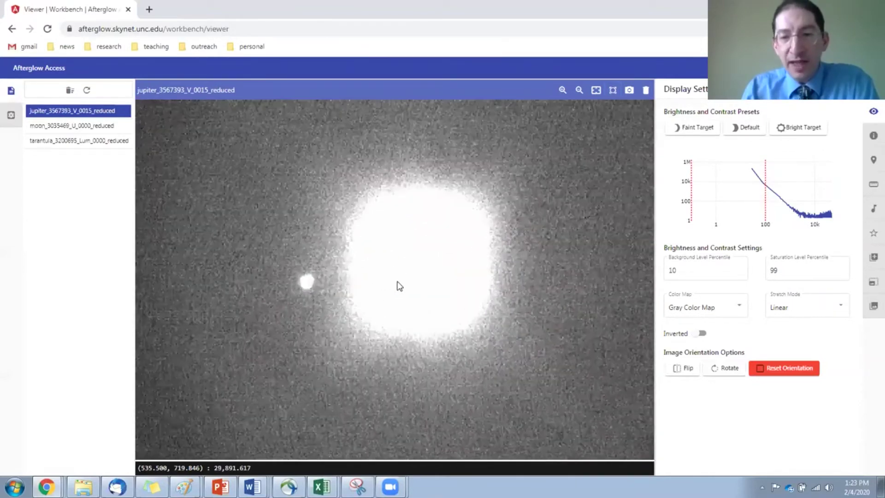
scroll(400, 286, up, 3)
scroll(397, 287, down, 4)
scroll(178, 178, up, 5)
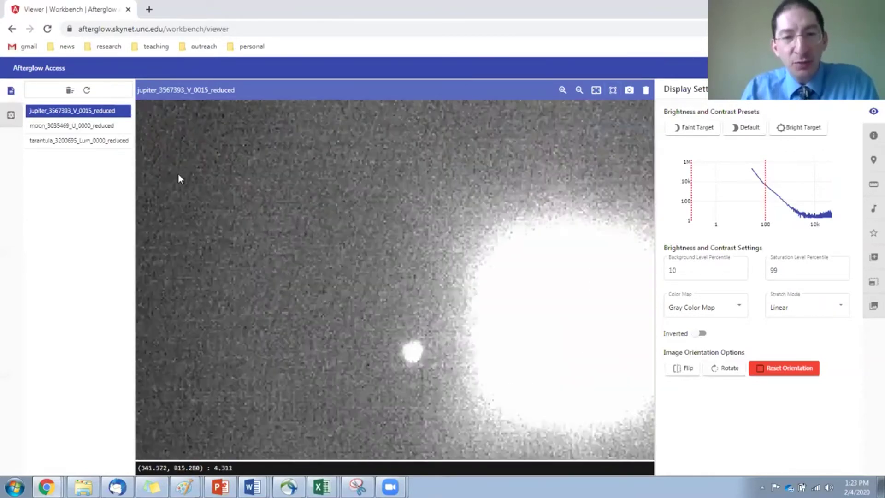
scroll(180, 174, down, 5)
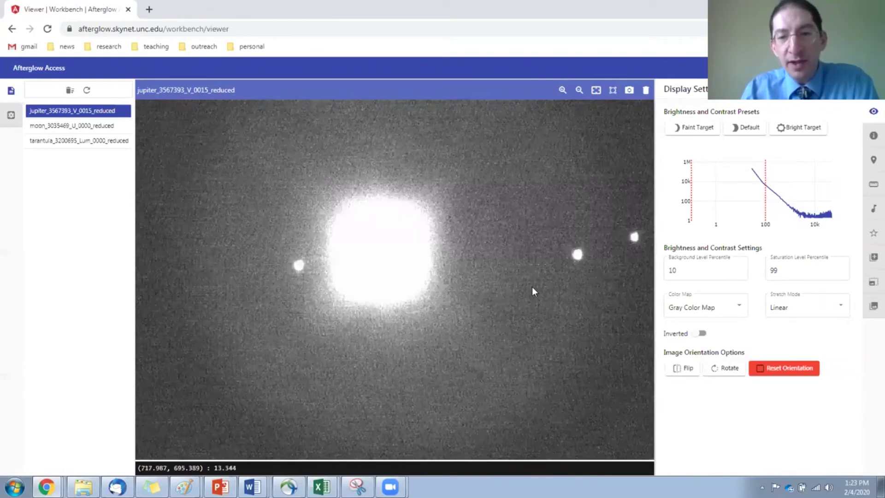
drag(406, 267, 430, 289)
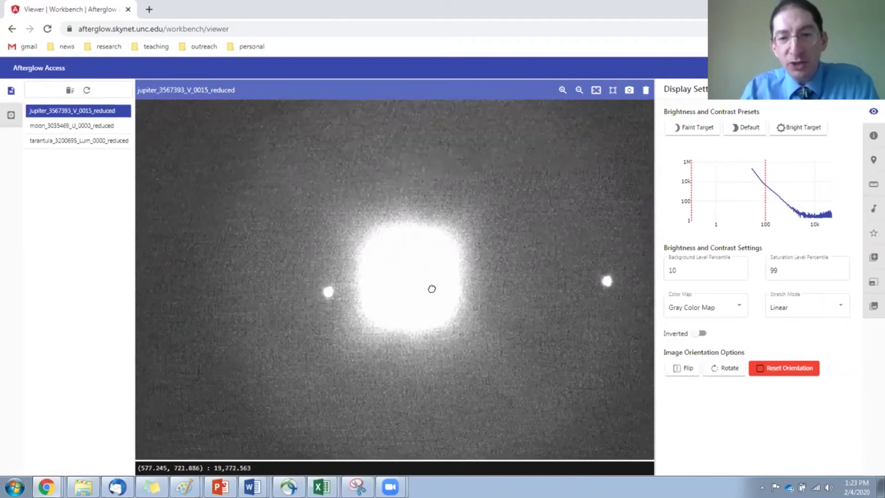
click(563, 91)
scroll(451, 226, down, 2)
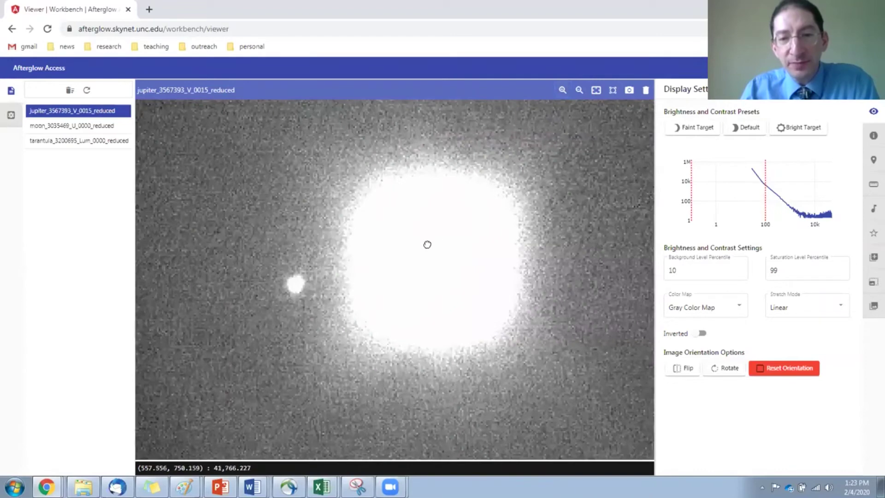
drag(427, 245, 420, 253)
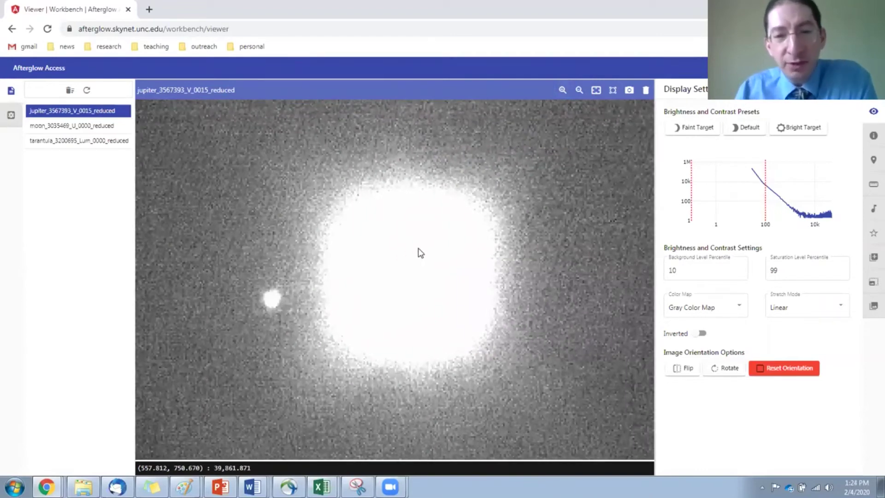
scroll(420, 252, down, 2)
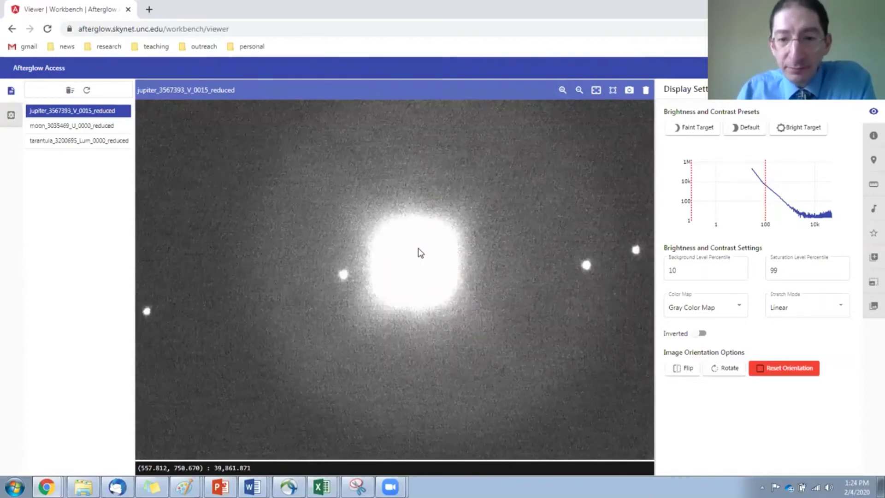
scroll(420, 253, down, 1)
drag(421, 247, 425, 251)
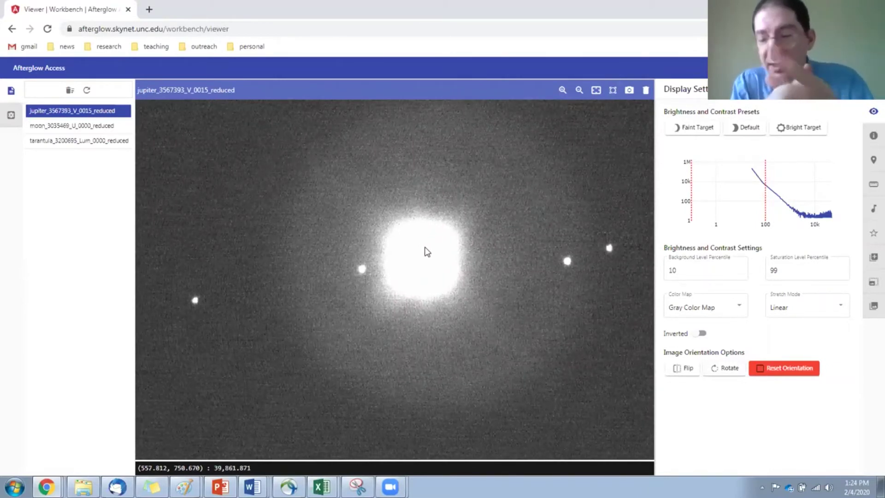
click(742, 135)
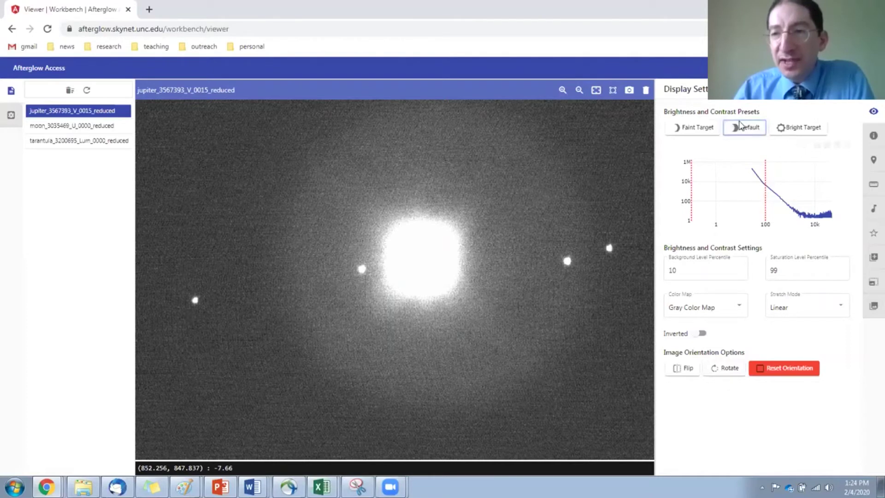
click(683, 269)
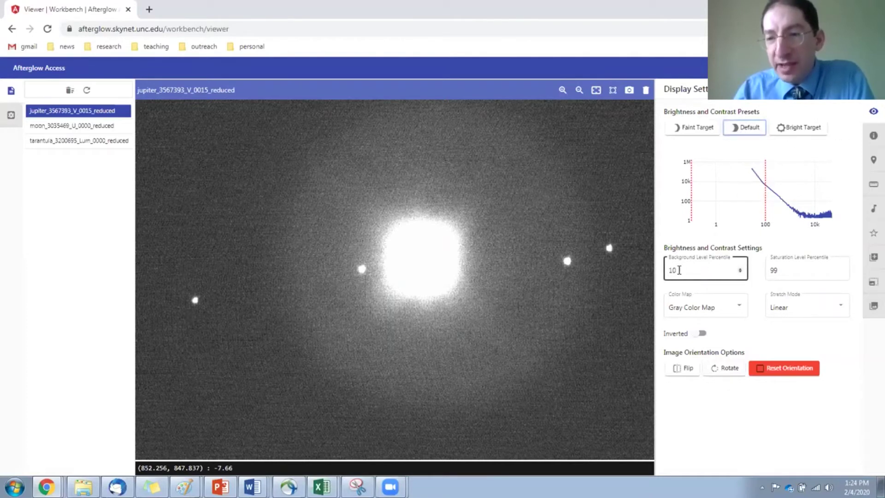
click(792, 261)
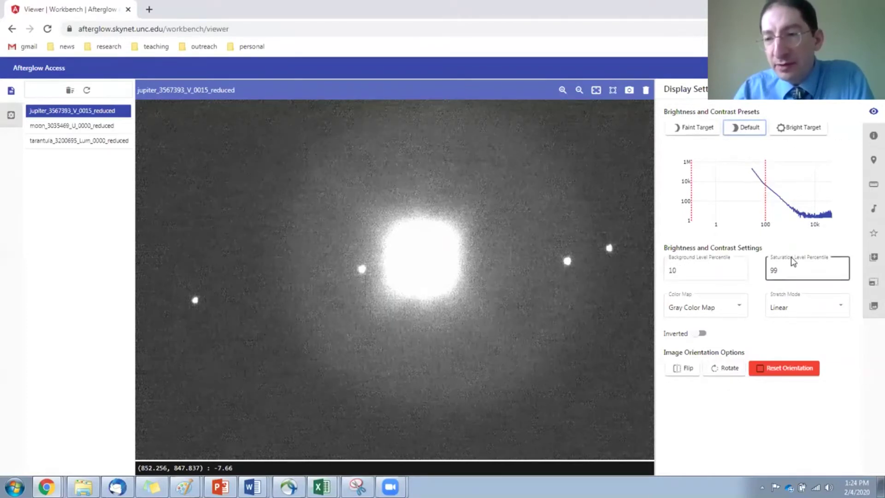
click(694, 270)
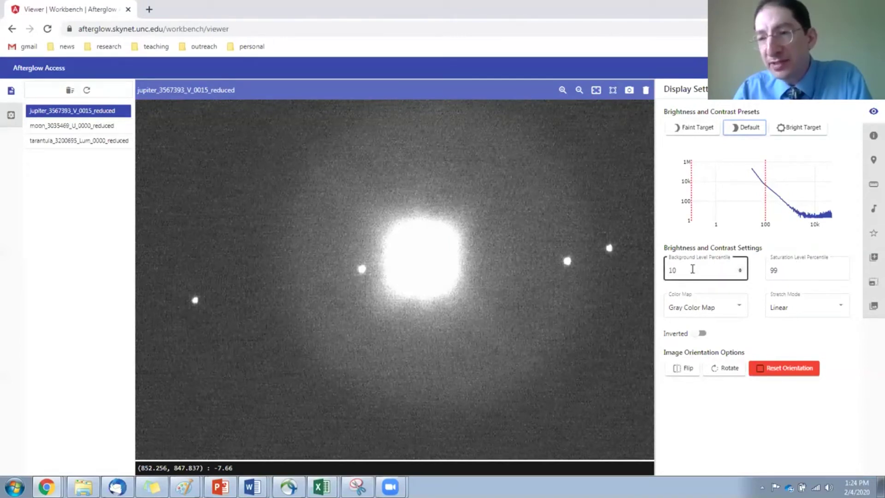
click(786, 270)
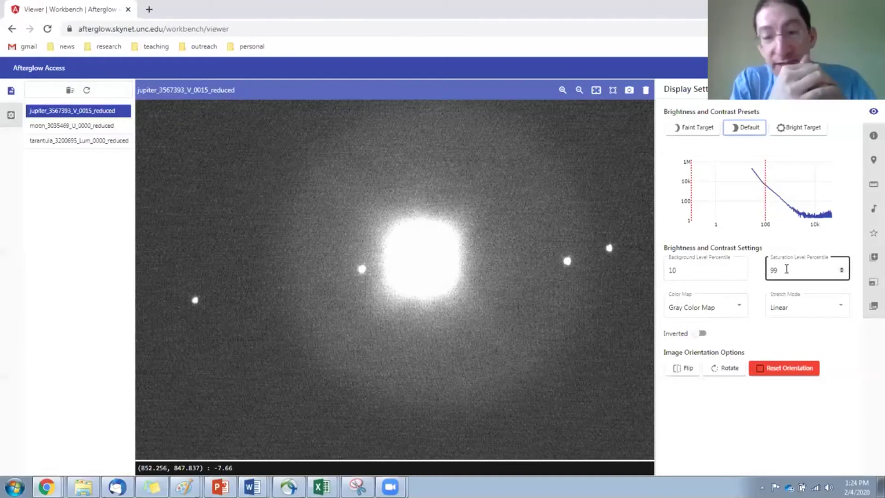
click(698, 271)
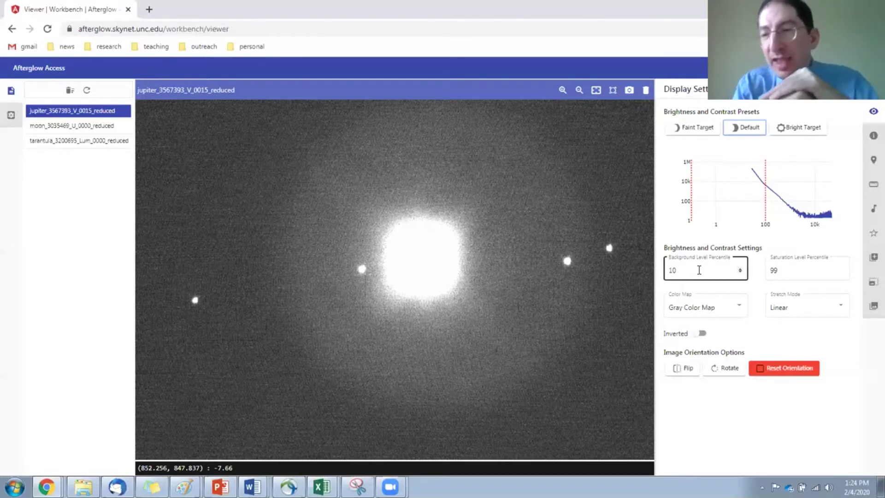
click(836, 263)
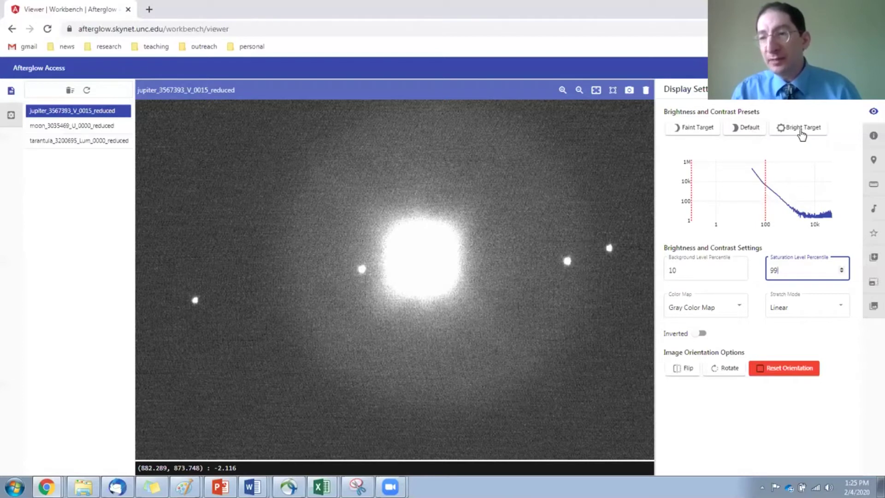
click(802, 133)
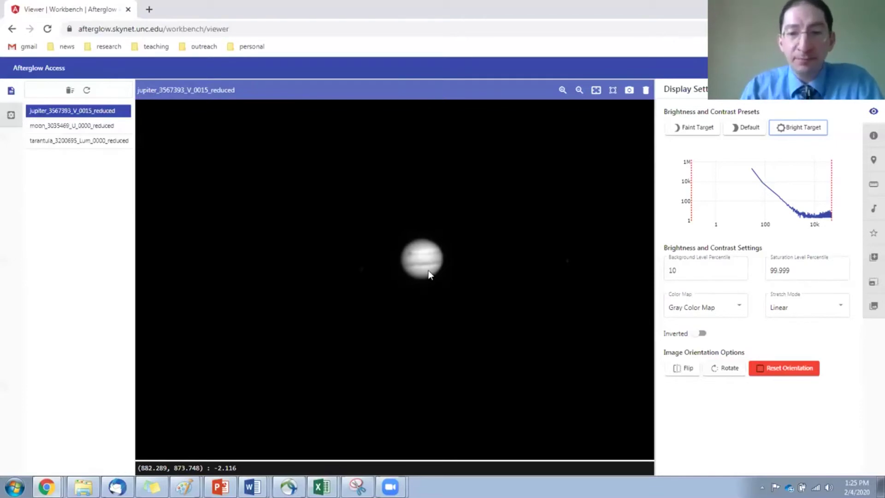
Step: Zoom in on Jupiter's banded disk and move it lower in the view
scroll(429, 275, up, 5)
drag(405, 249, 408, 279)
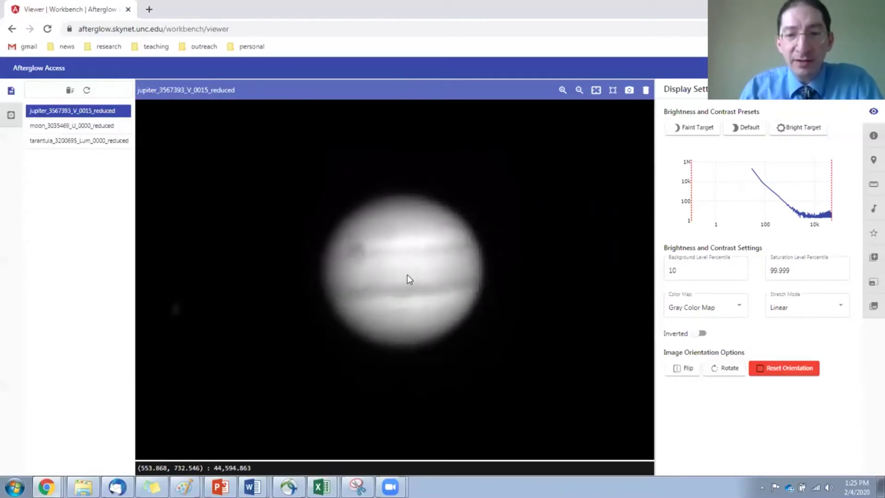
scroll(408, 275, up, 3)
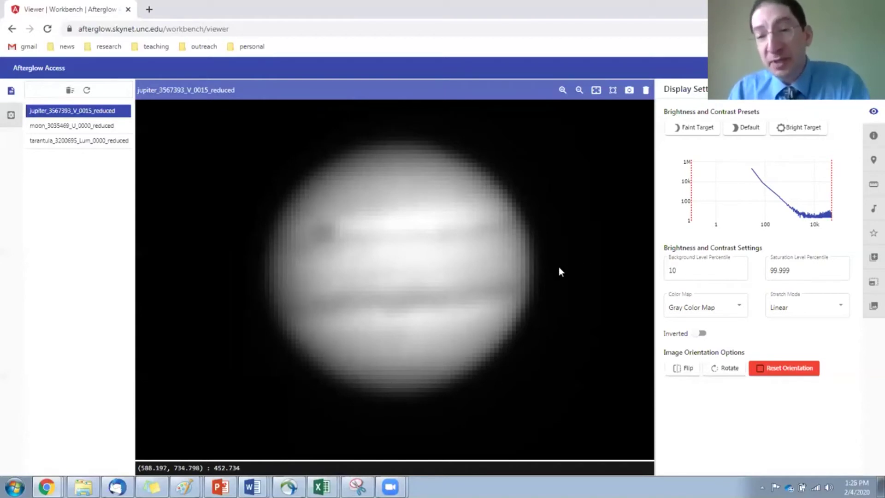
Step: Flip and rotate the Jupiter image, then re-centre and zoom on the planet
click(689, 372)
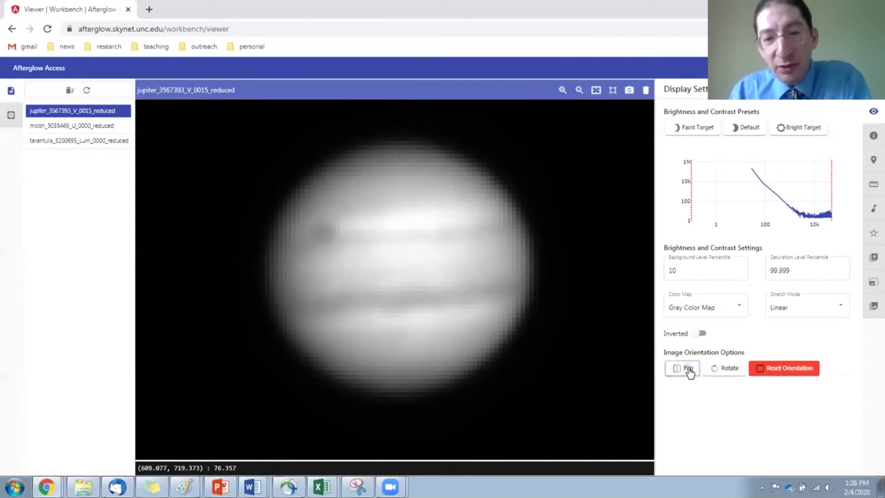
click(721, 370)
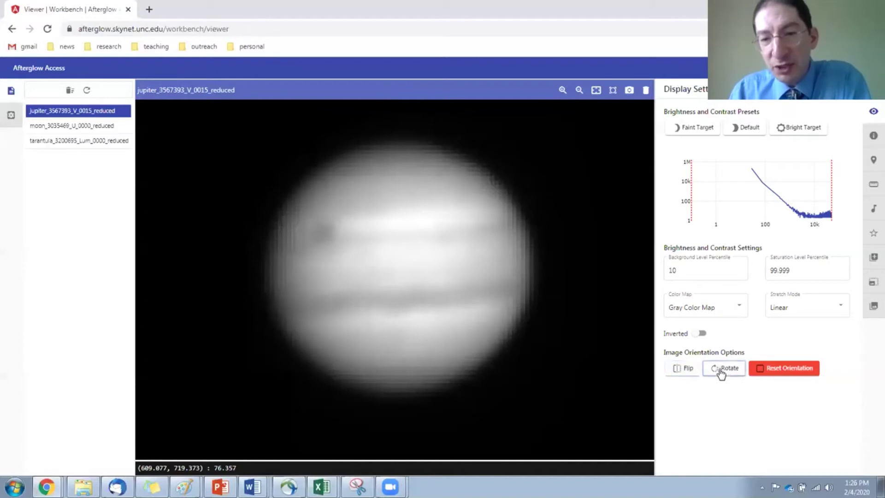
drag(393, 295, 401, 280)
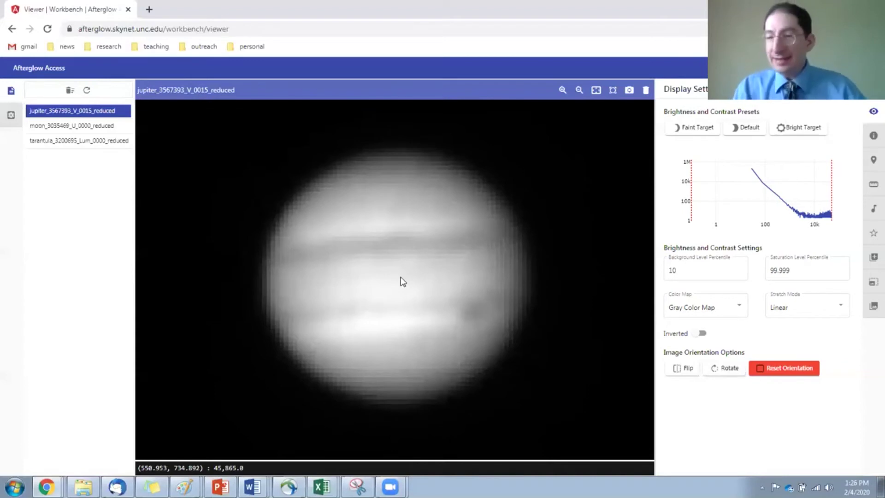
scroll(403, 281, up, 1)
drag(403, 282, 408, 281)
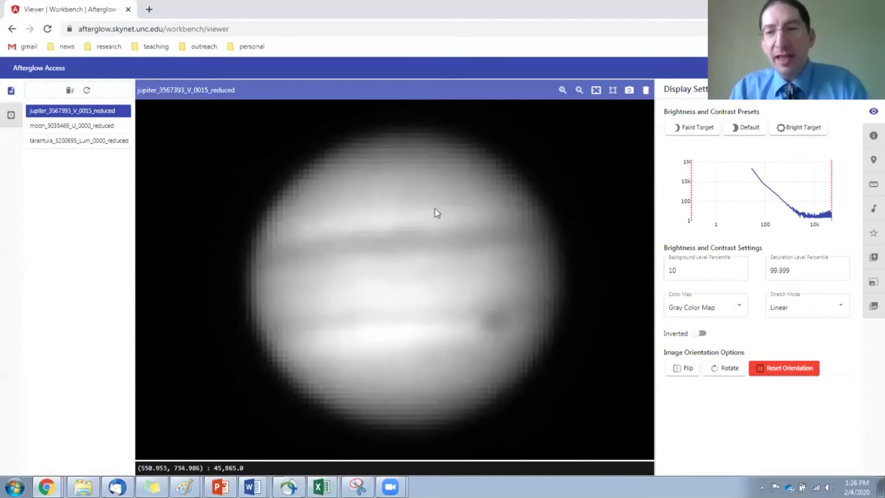
Step: Save a snapshot as afterglow_screenshot (18), view it, and close the preview
click(629, 90)
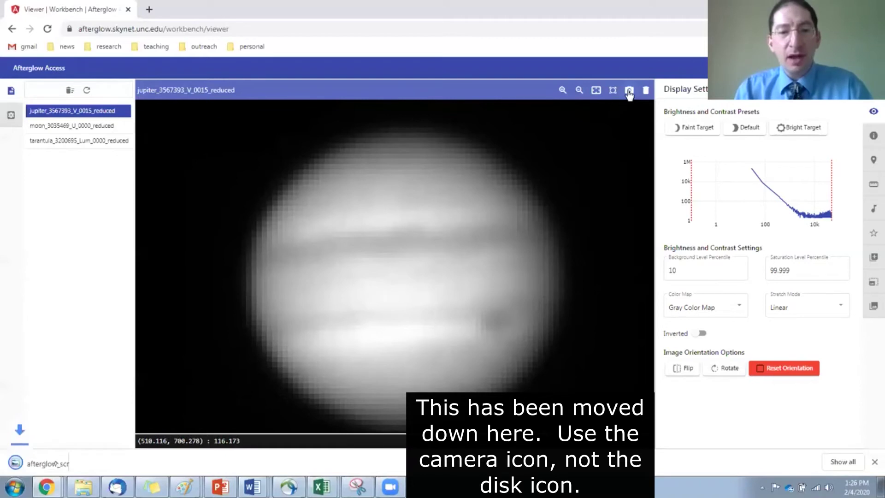
click(83, 452)
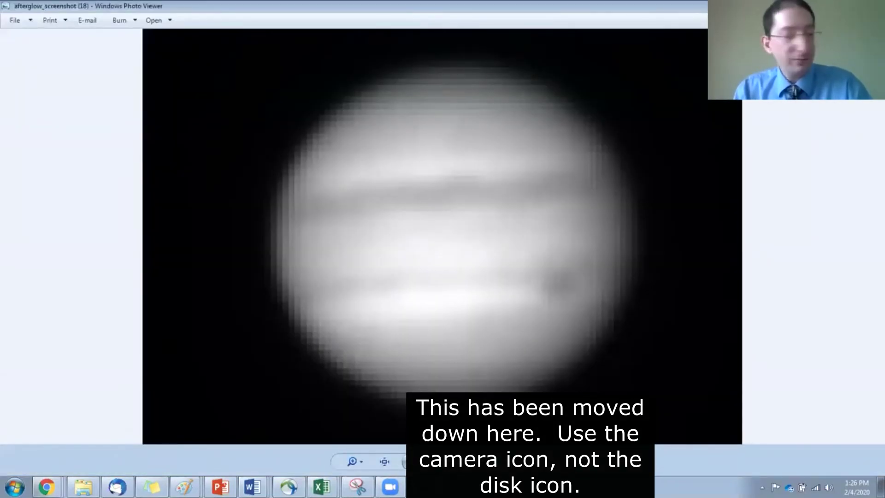
key(alt+F4)
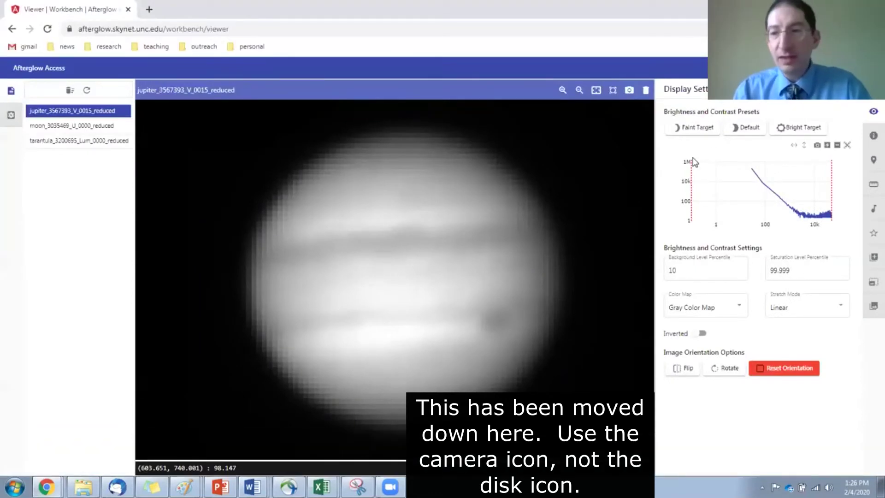
Step: Reapply the Default preset and recentre Jupiter with its four moons
mouse_move(694, 161)
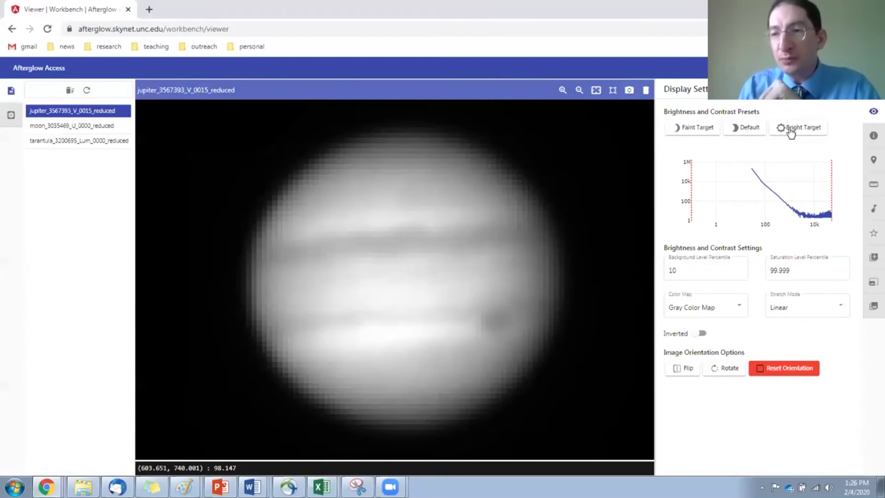
click(741, 131)
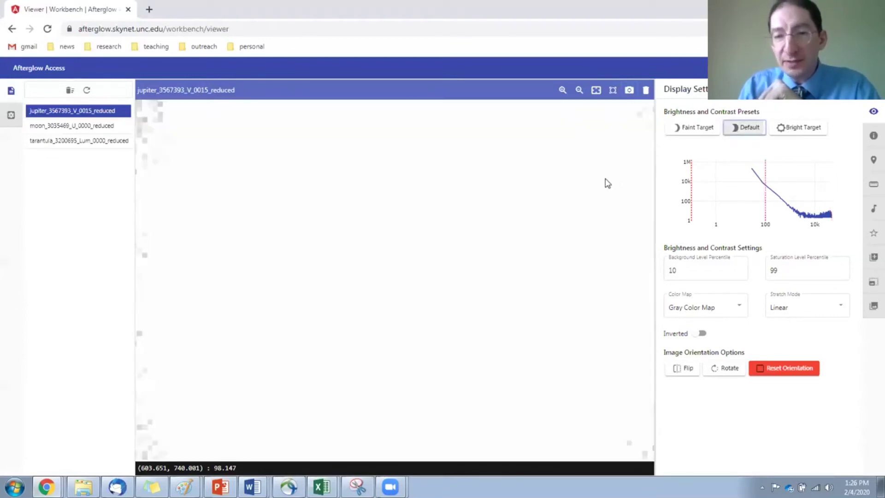
scroll(445, 225, down, 2)
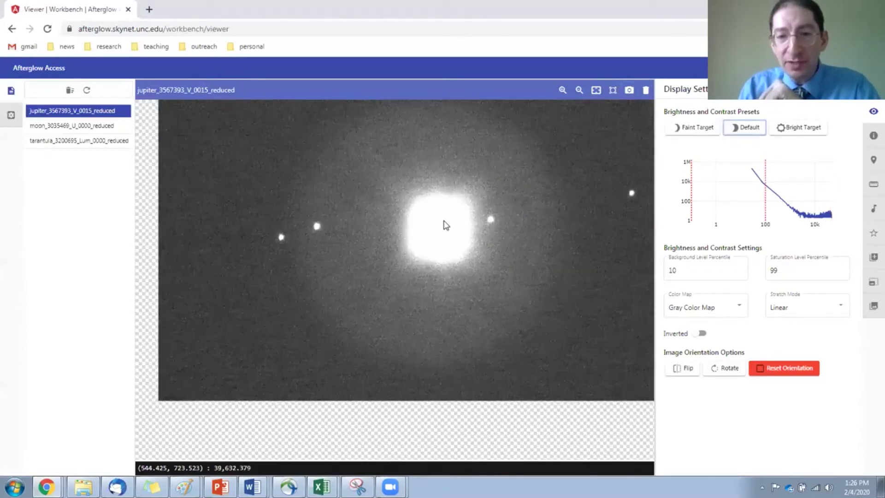
drag(446, 225, 398, 259)
scroll(397, 255, up, 1)
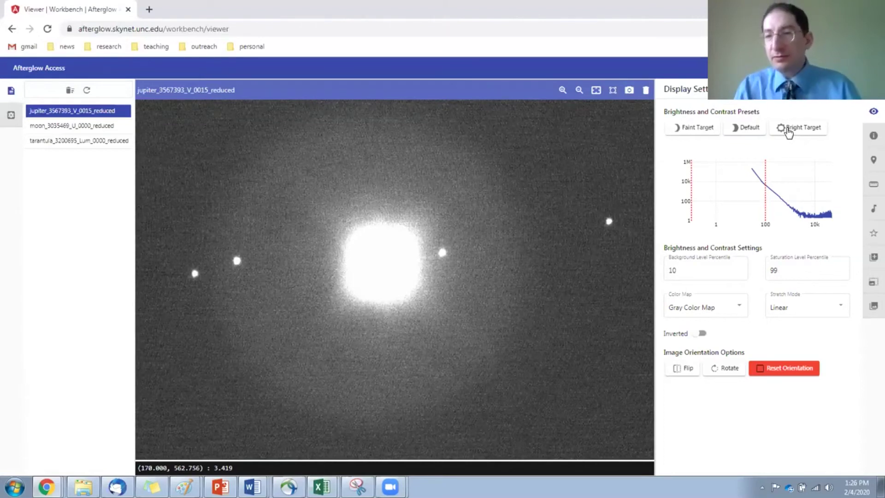
click(681, 271)
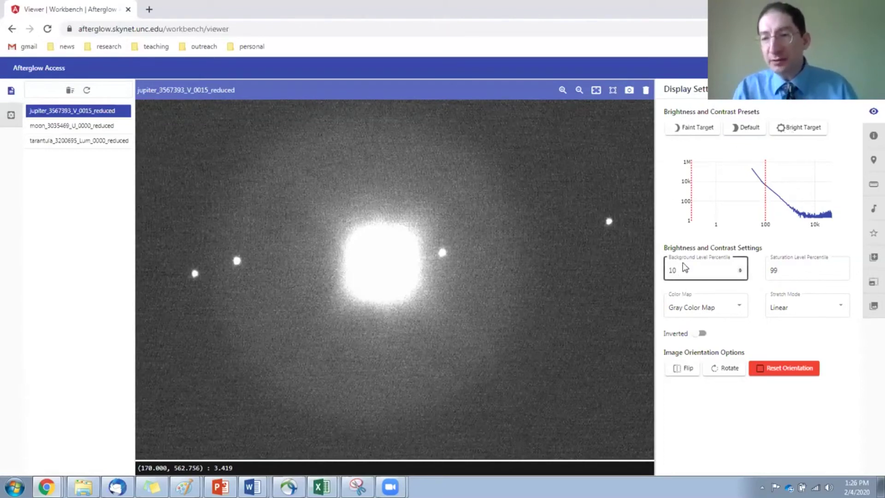
Step: Lower Jupiter's background level percentile from 10 by entering 7.29, then stepping it down to about 1.03
click(801, 267)
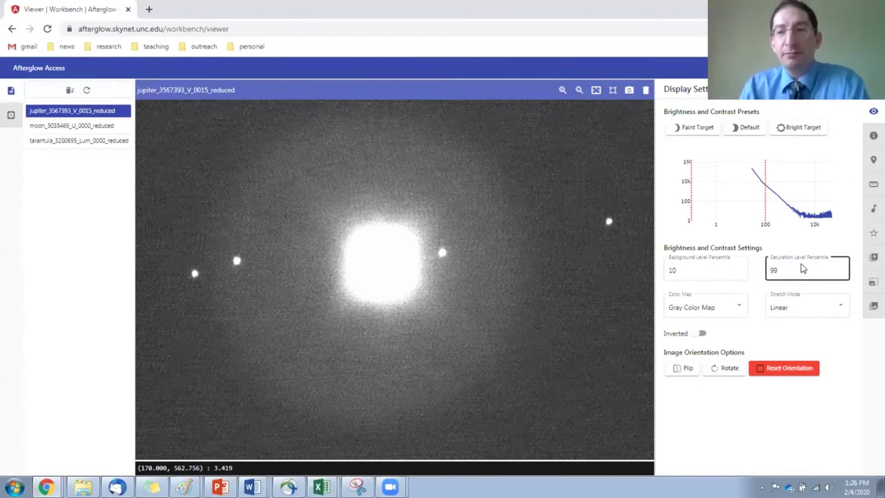
click(721, 263)
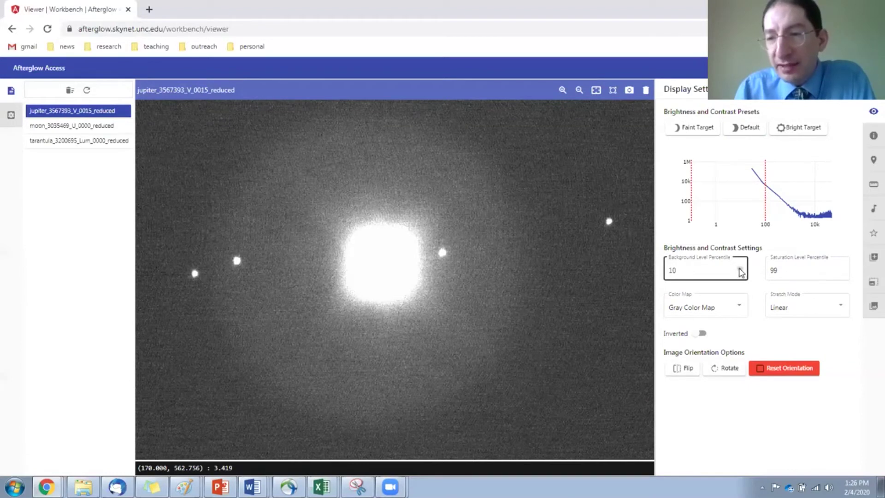
key(BackSpace)
key(BackSpace)
text(7.29)
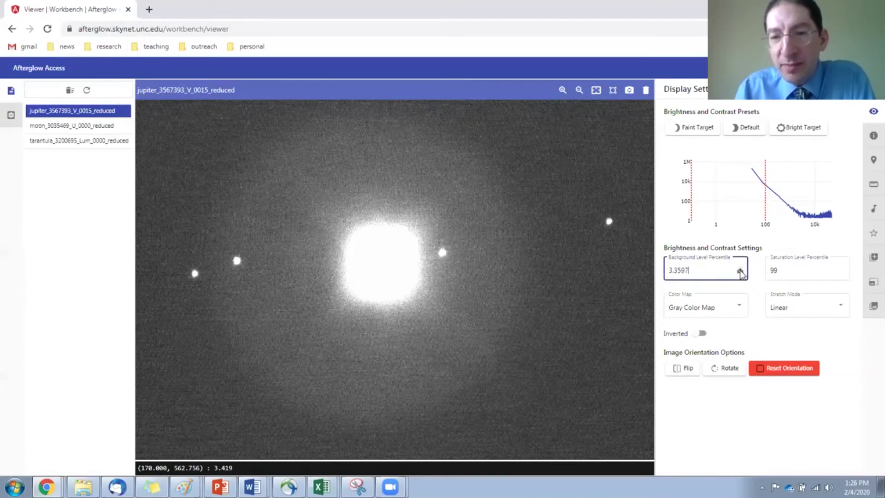
click(741, 274)
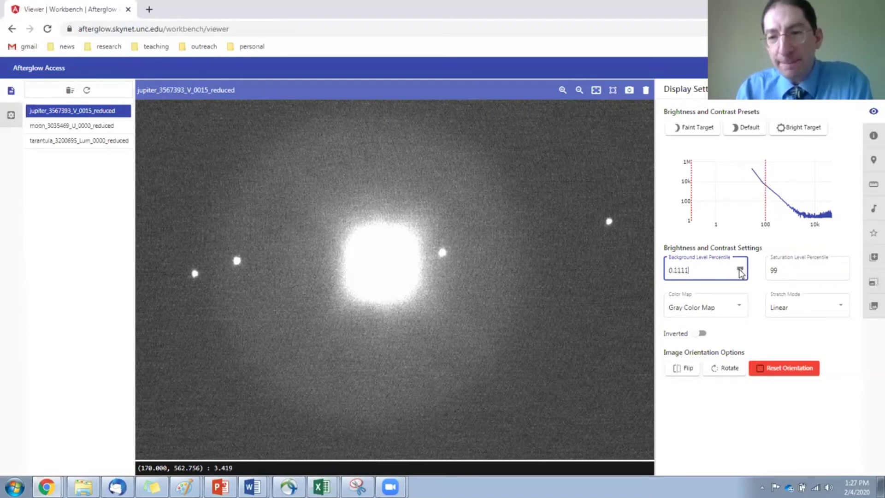
Step: Raise the background percentile to 93, then restore the Default preset with background back at 10
drag(740, 270, 740, 270)
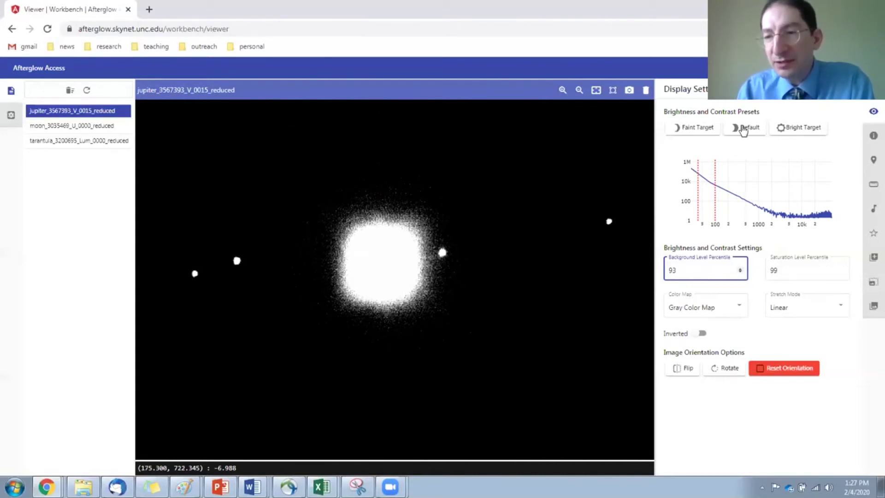
click(744, 128)
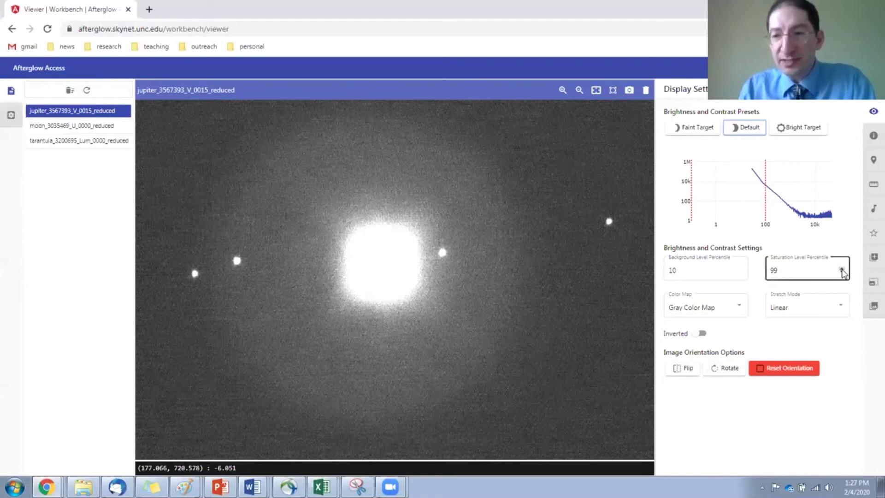
Step: Raise Jupiter's saturation percentile step by step to 99.998 until the cloud bands show
drag(842, 269, 842, 270)
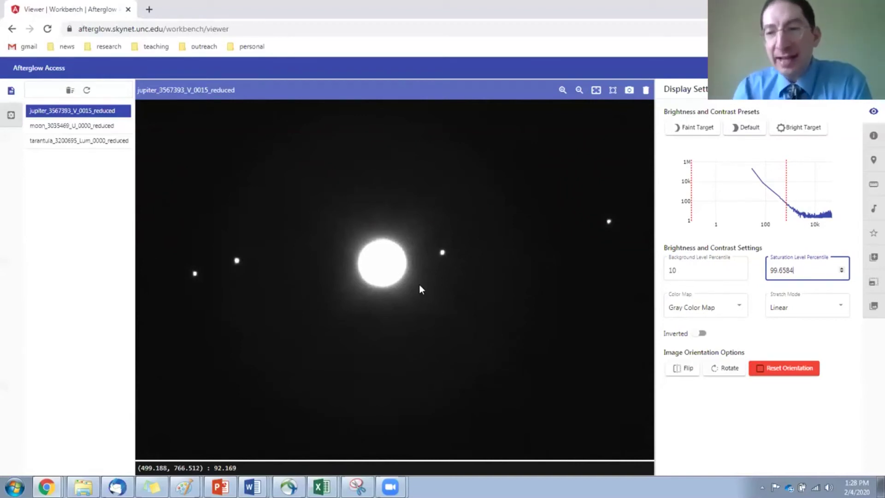
click(843, 270)
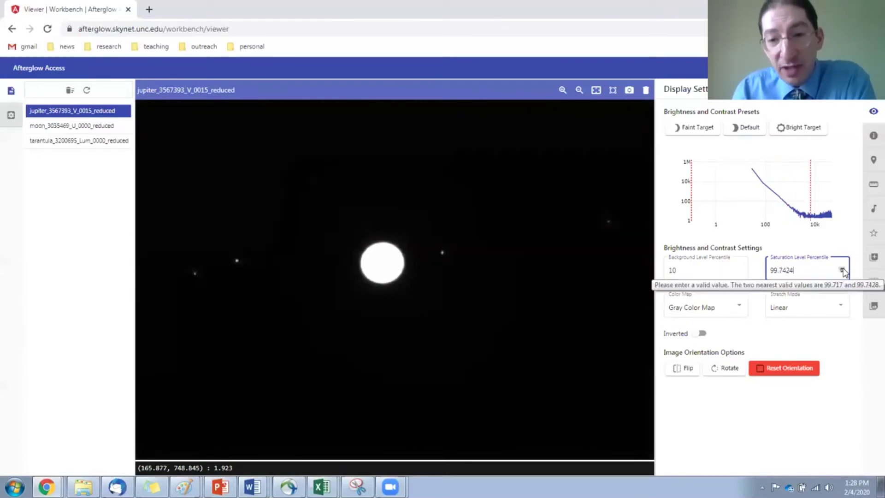
click(843, 270)
click(842, 269)
click(842, 270)
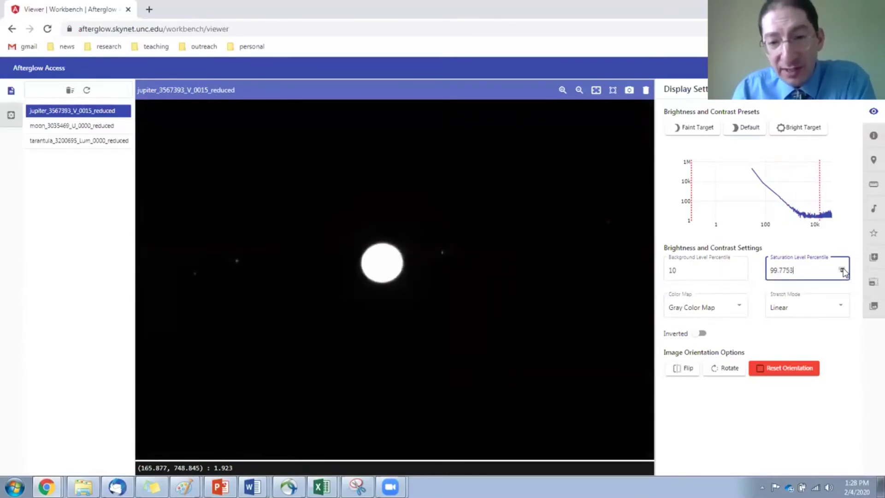
click(842, 270)
click(842, 270)
click(842, 270)
click(842, 271)
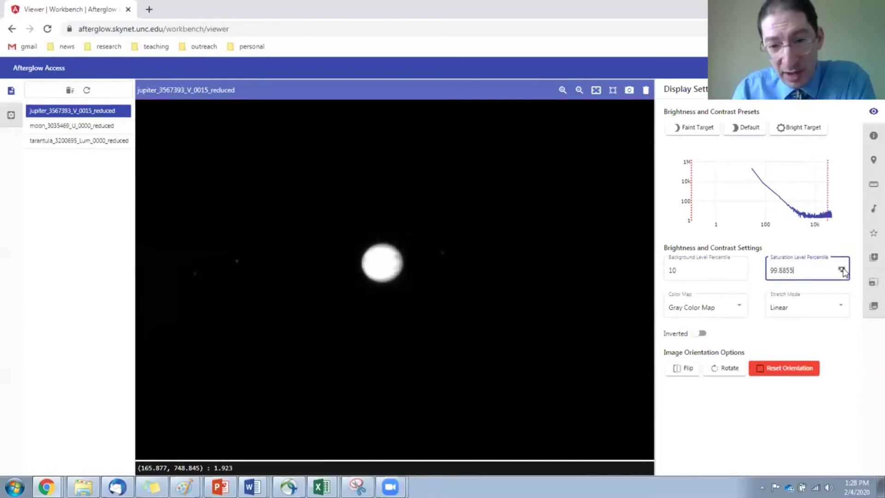
click(843, 270)
click(842, 270)
click(842, 270)
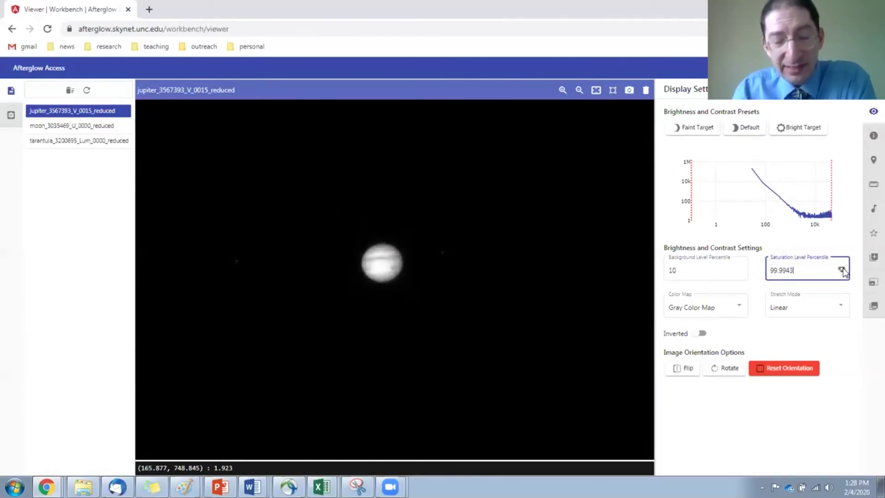
click(843, 269)
scroll(409, 265, up, 4)
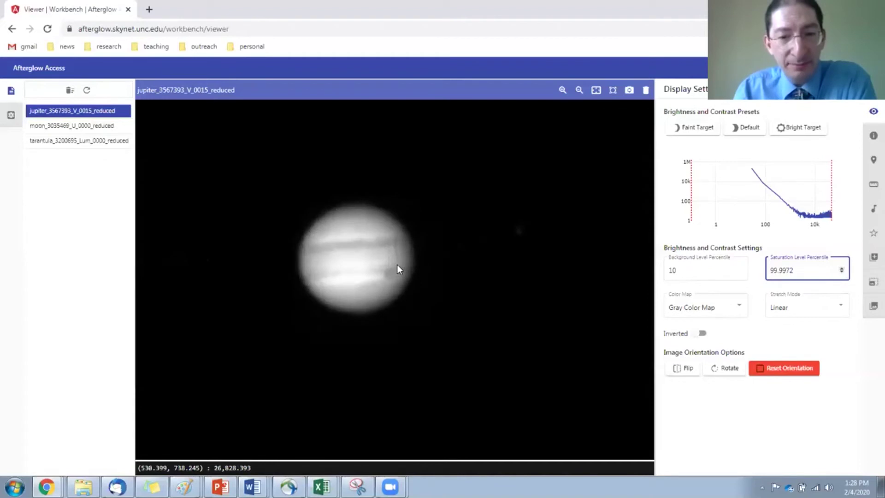
click(842, 269)
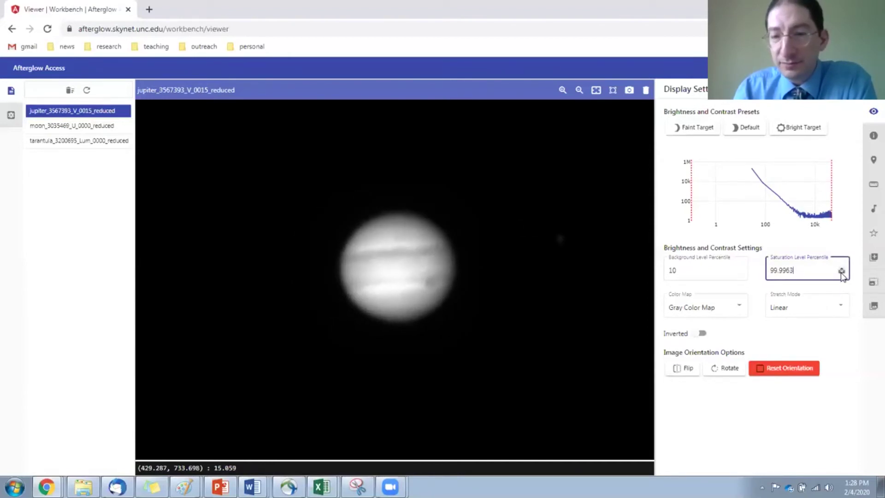
Step: Apply the Bright Target preset (99.999), then lower the saturation percentile to 99.665
click(787, 128)
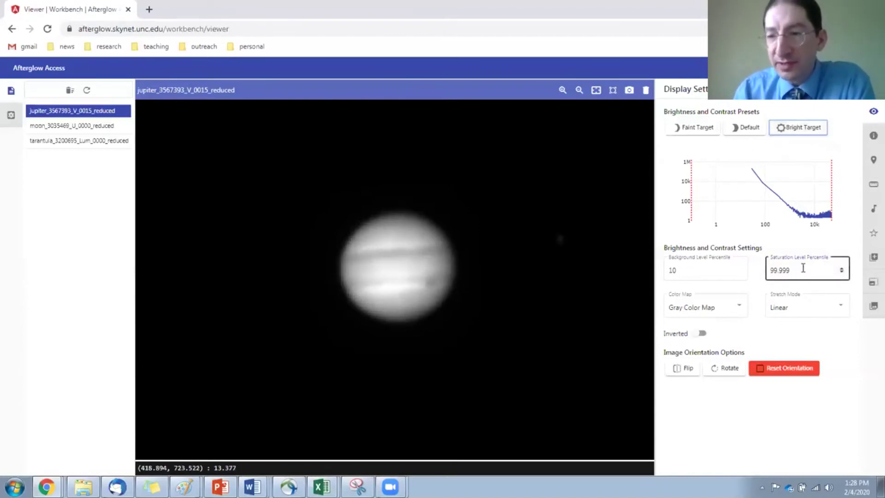
click(842, 273)
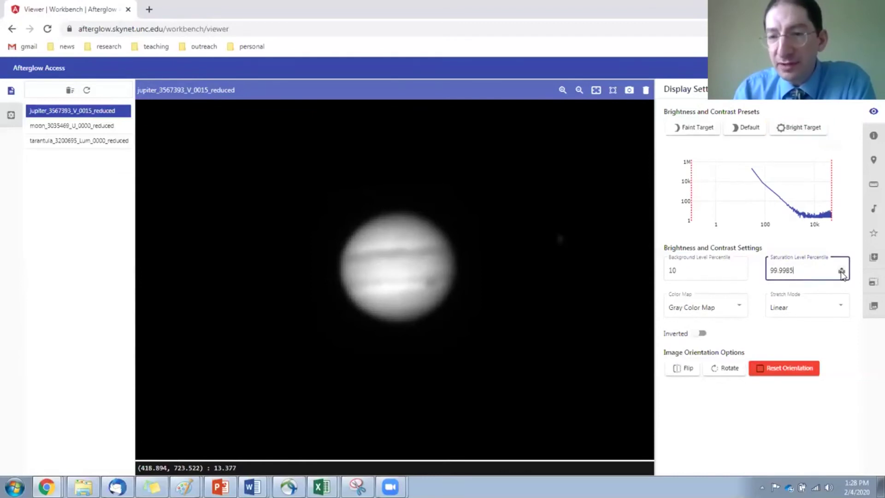
click(842, 274)
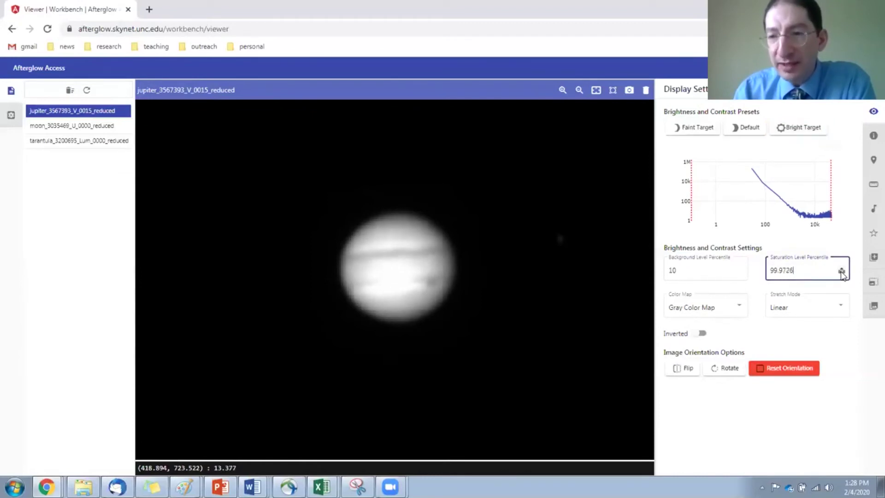
click(842, 274)
click(842, 274)
click(842, 274)
click(842, 274)
click(841, 274)
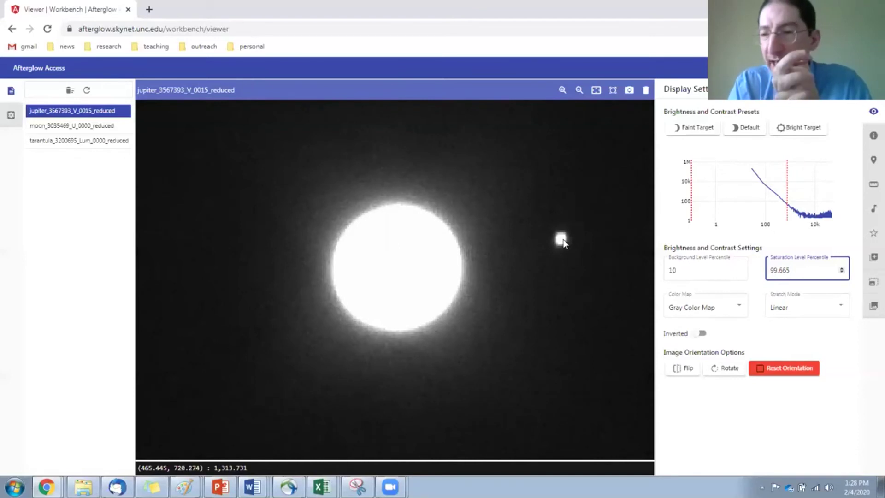
Step: Open the tarantula nebula image, fit it to the view and zoom in to fill the panel
click(115, 141)
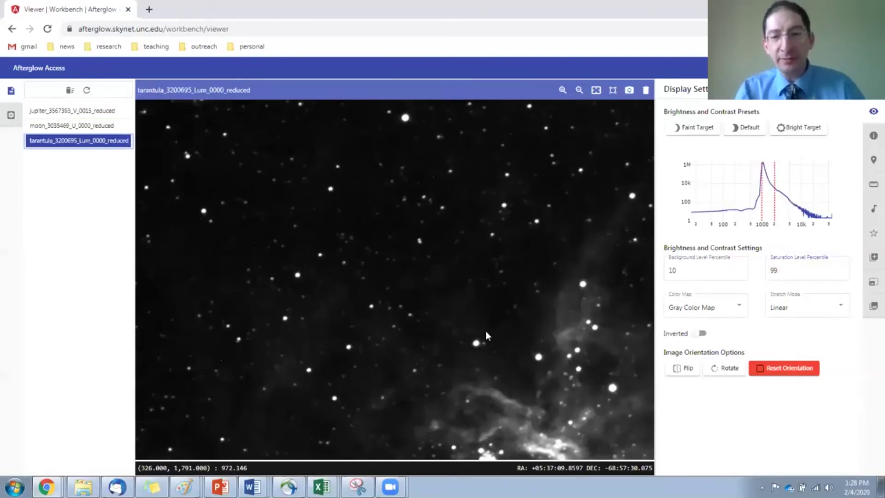
drag(526, 386, 454, 102)
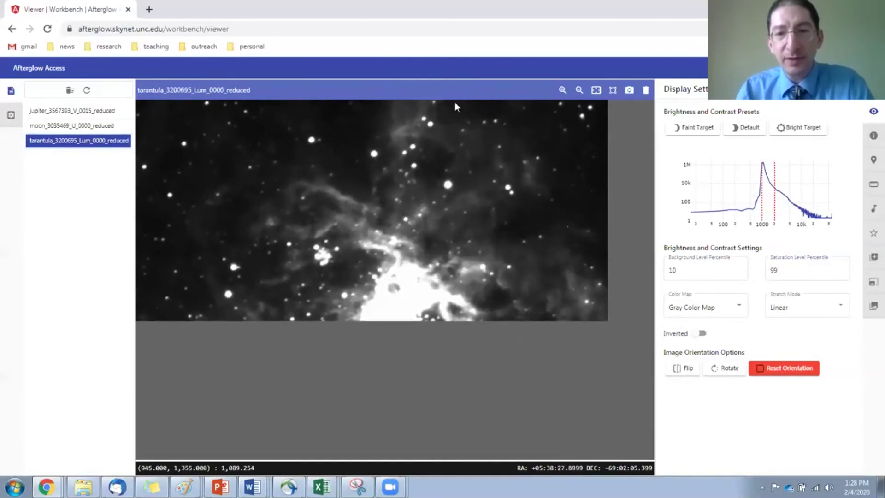
click(597, 90)
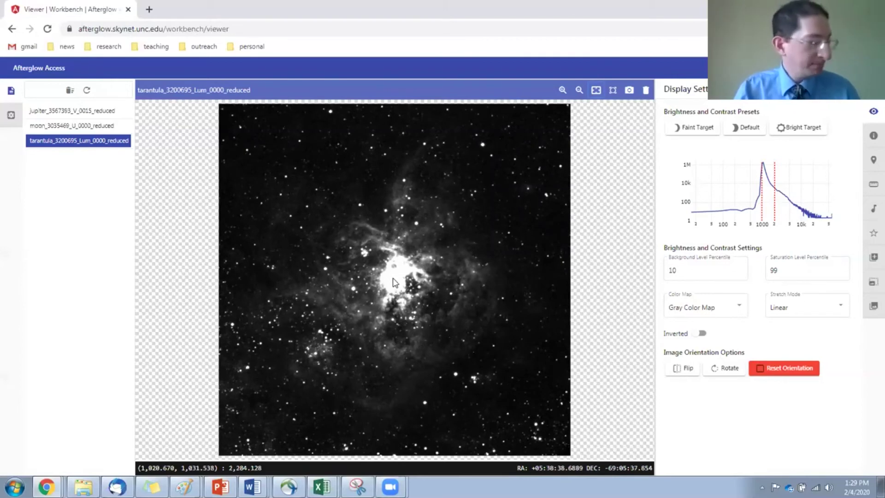
scroll(394, 283, up, 3)
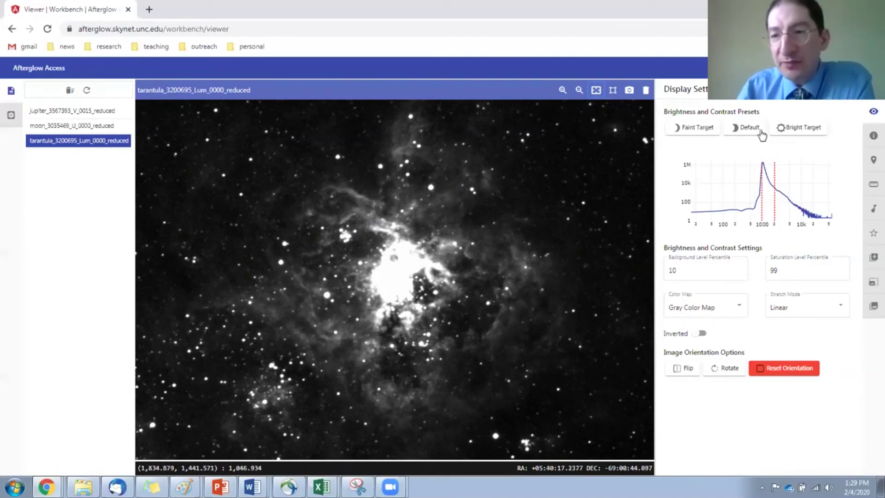
Step: Try the Bright Target, Default and Faint Target brightness presets on the nebula
click(800, 134)
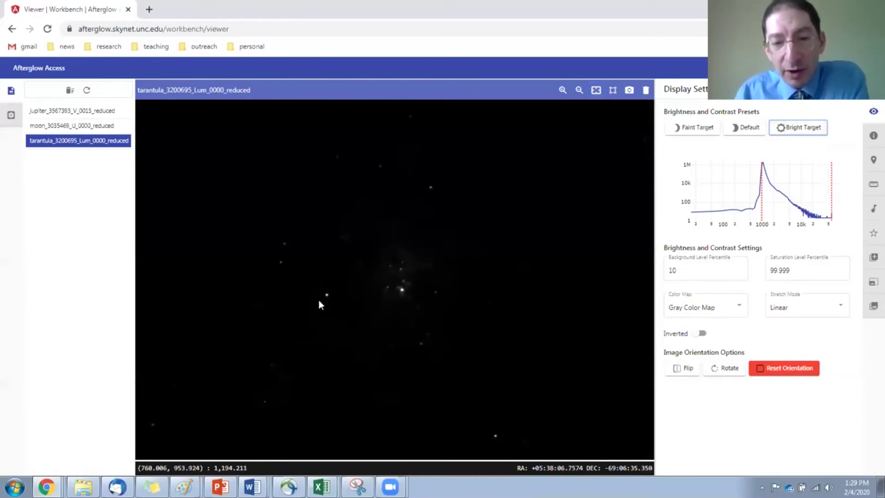
click(748, 128)
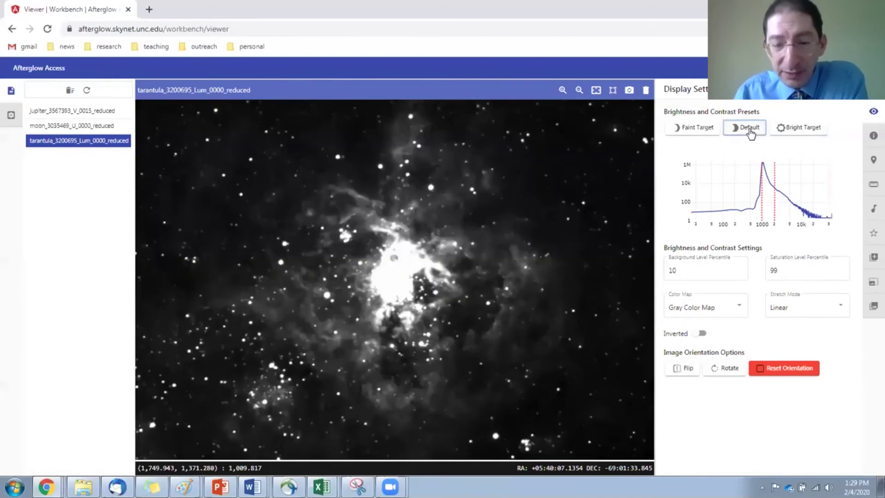
click(705, 131)
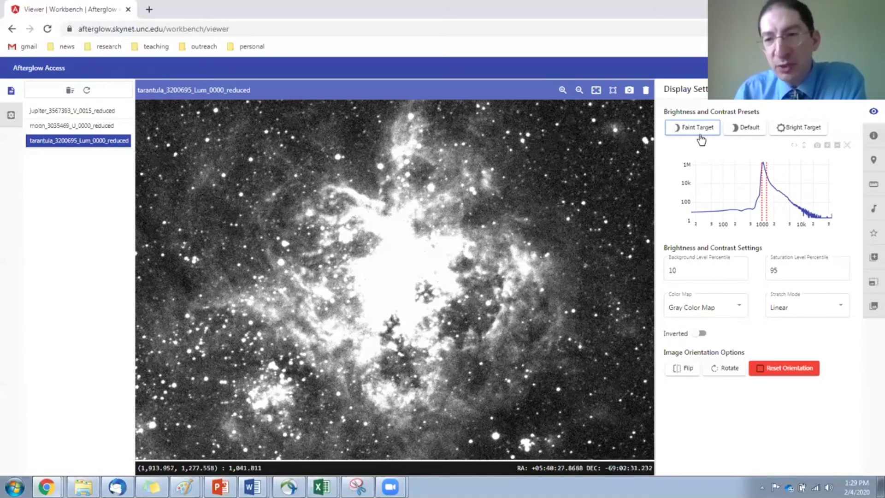
Step: Set the nebula's saturation level percentile to about 98.2034
click(842, 269)
click(842, 269)
text(.335)
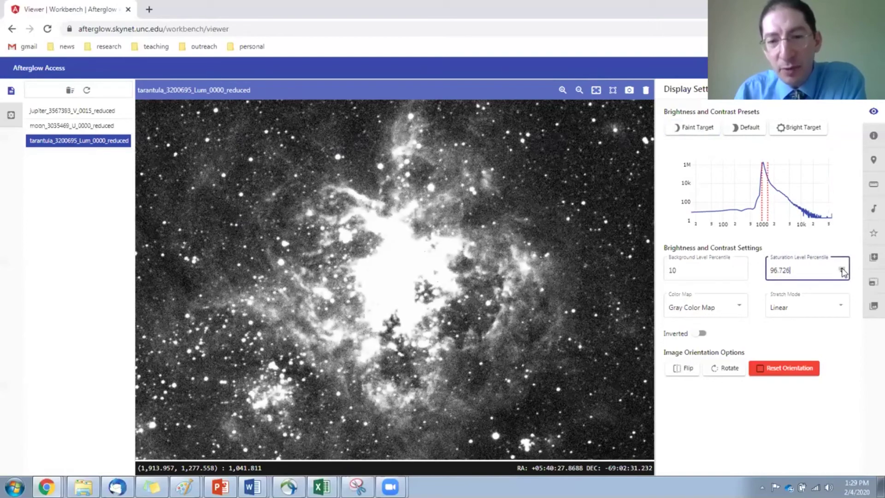
click(842, 269)
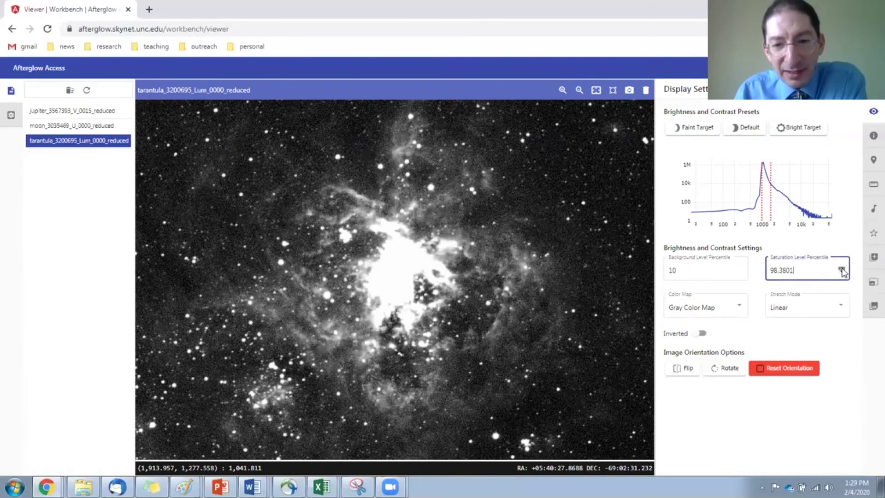
click(842, 274)
click(842, 275)
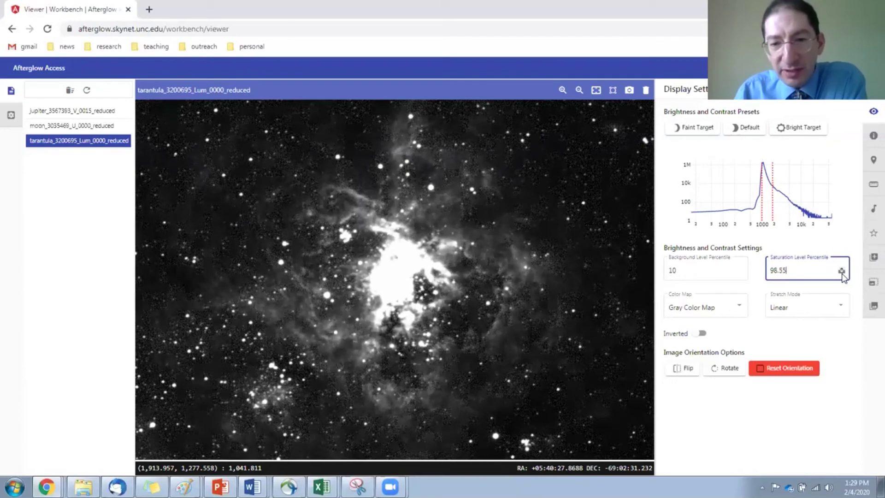
click(843, 276)
click(843, 277)
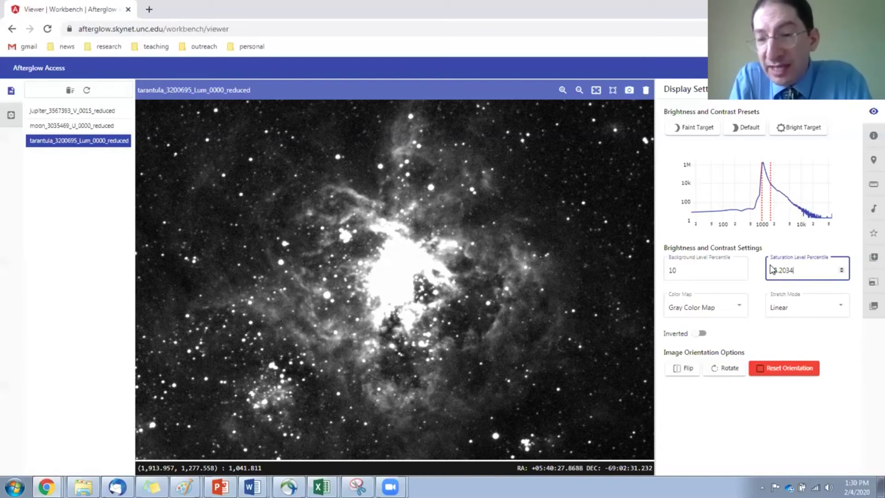
Step: Reset to Default, switch the stretch to Logarithmic, and raise the background percentile past 21.2586
click(744, 127)
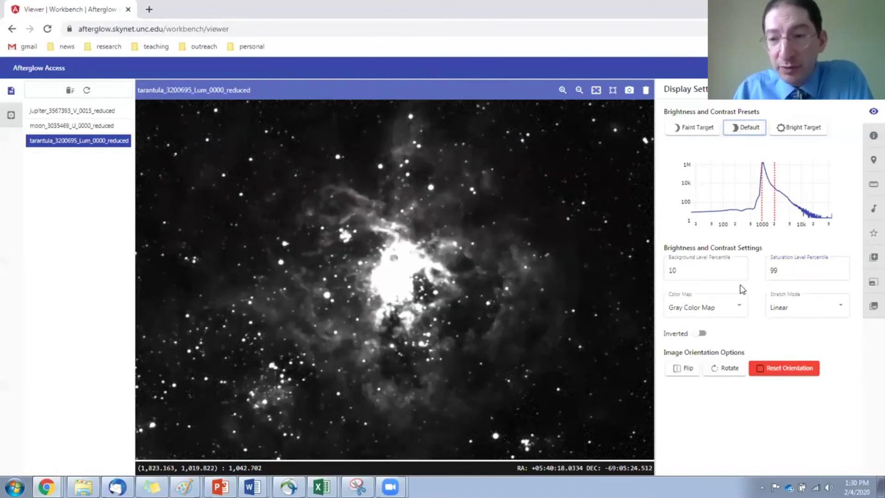
click(843, 309)
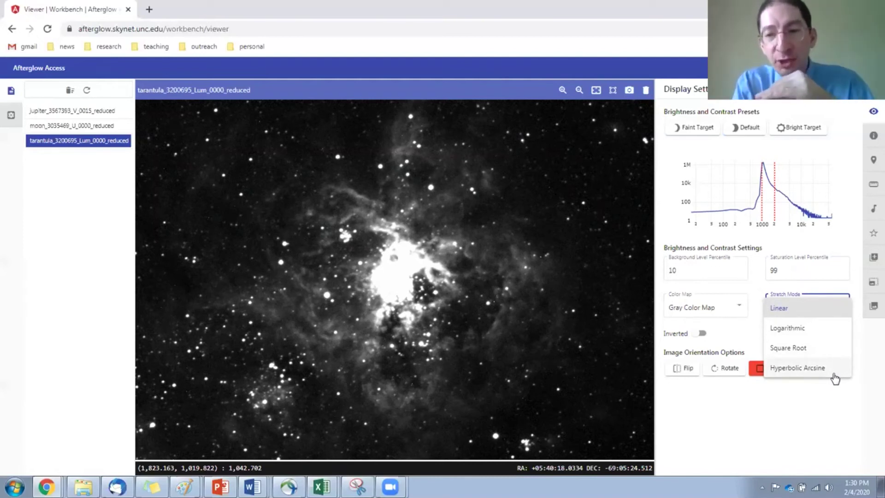
click(812, 330)
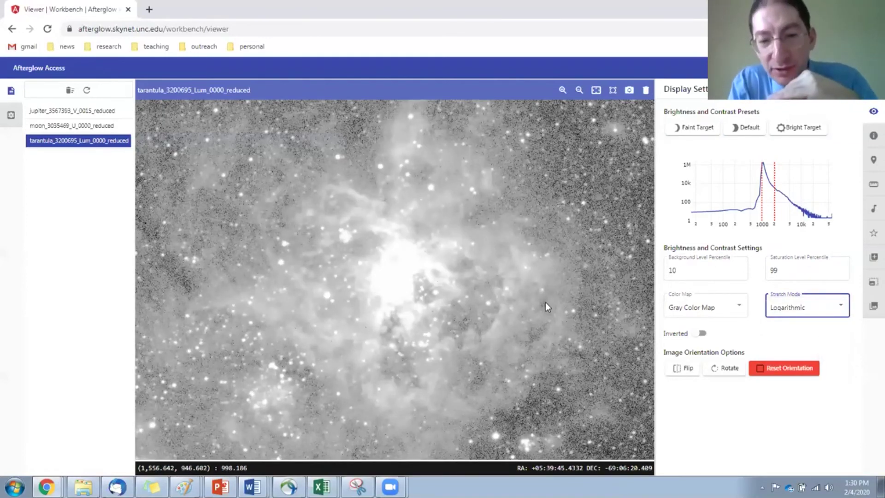
click(740, 268)
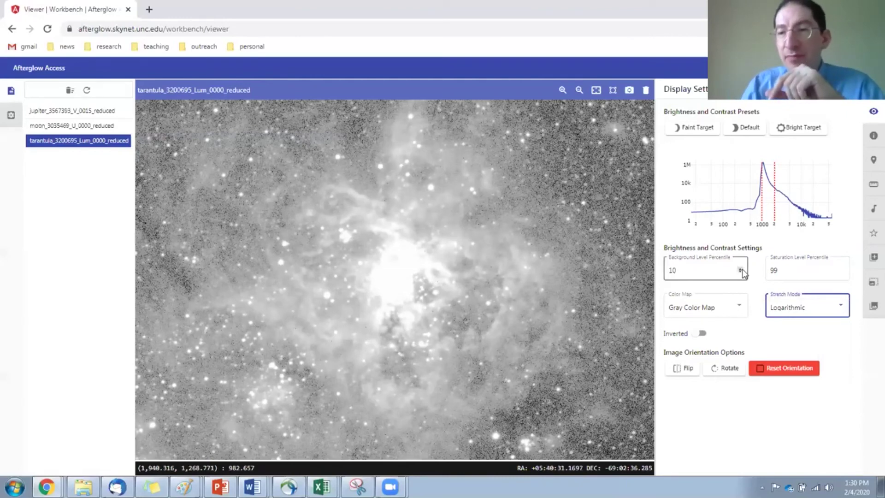
key(BackSpace)
key(BackSpace)
text(21.2586)
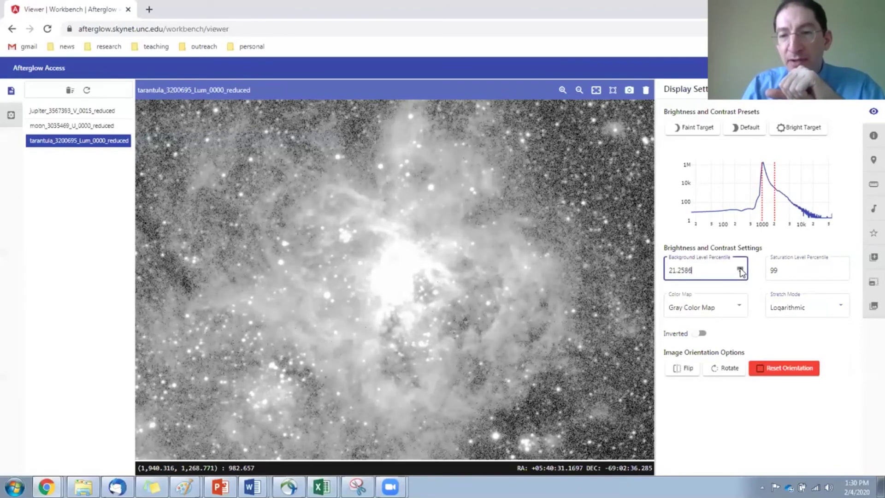
drag(740, 270, 739, 270)
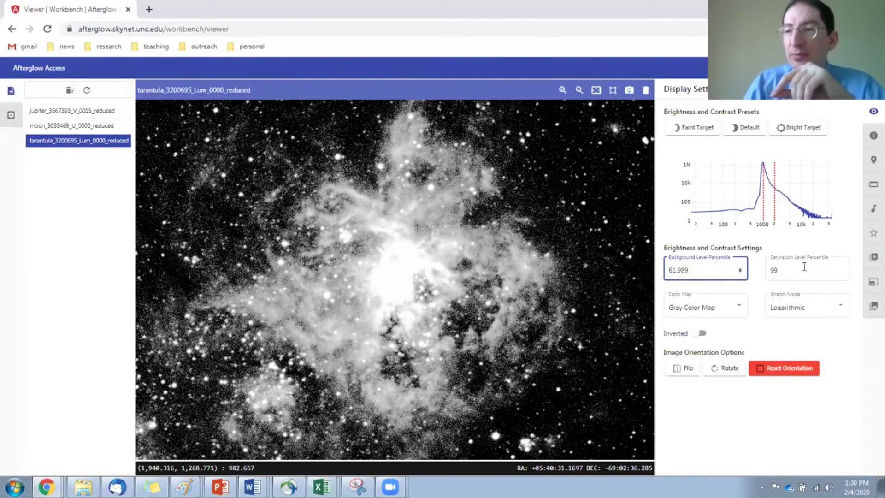
Step: Lower the saturation percentile slightly, then raise it past 99 to 99.64
click(843, 272)
click(842, 272)
click(843, 272)
click(843, 270)
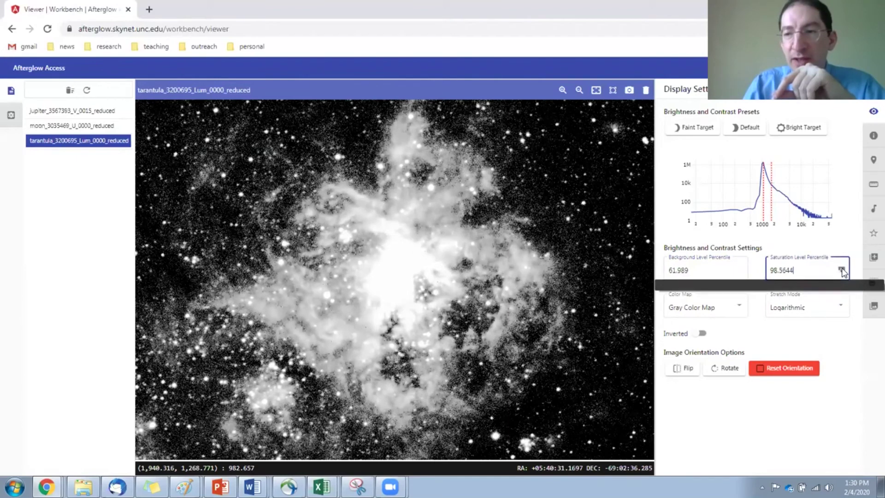
click(842, 270)
click(843, 270)
click(843, 270)
click(842, 270)
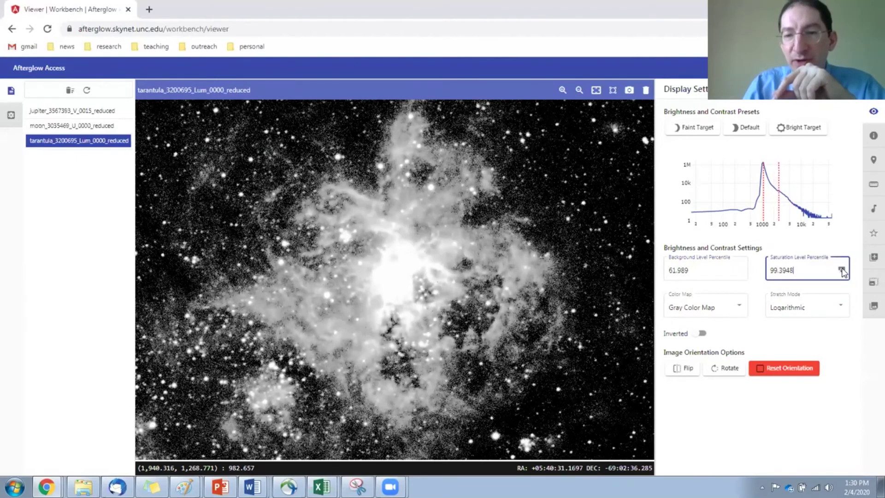
click(843, 270)
click(843, 271)
click(843, 270)
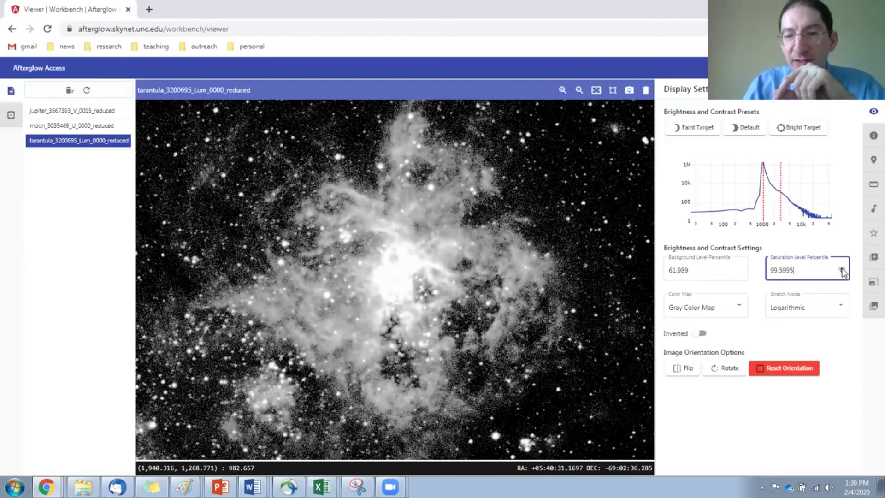
click(843, 270)
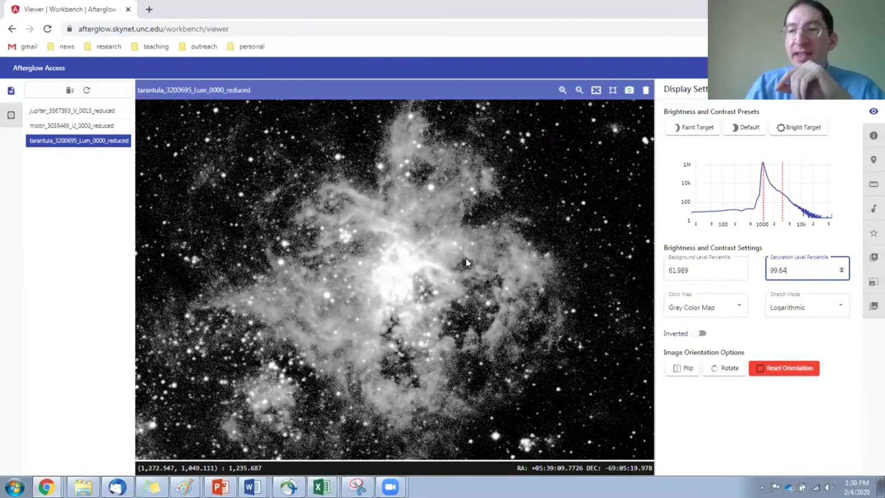
Step: Restore the Default preset and change the stretch to Square Root, then Hyperbolic Arcsine
click(743, 130)
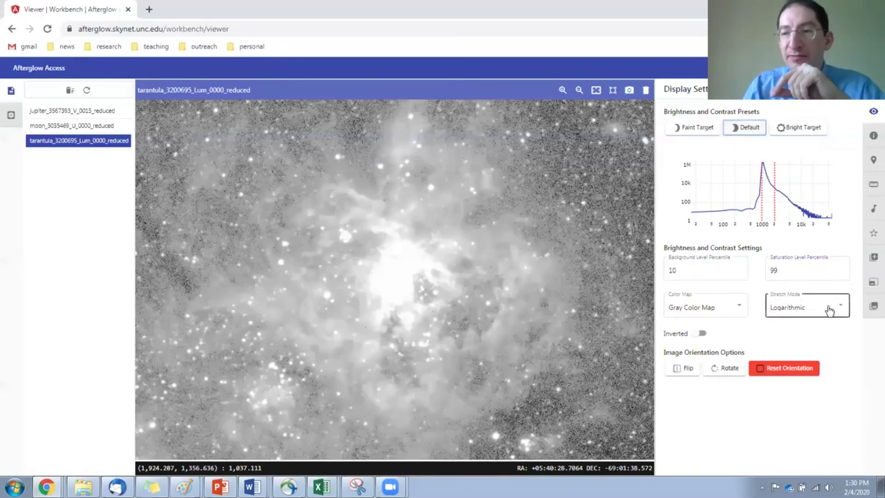
click(828, 309)
click(811, 330)
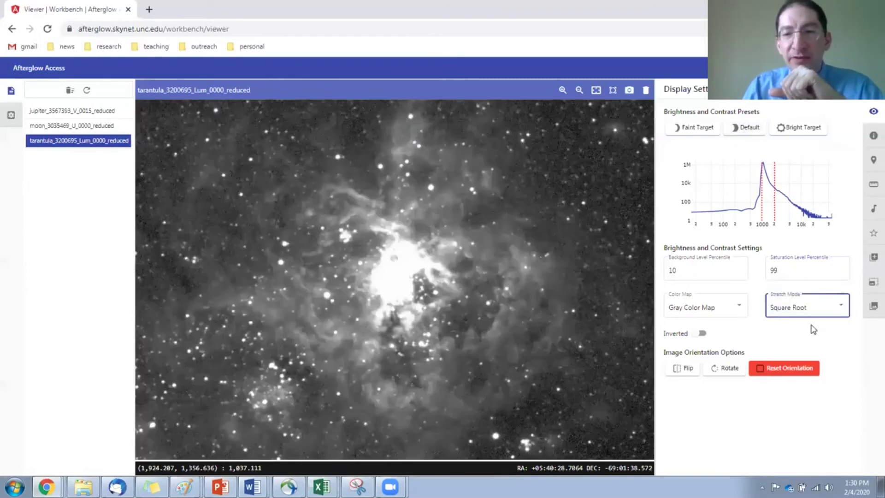
click(816, 309)
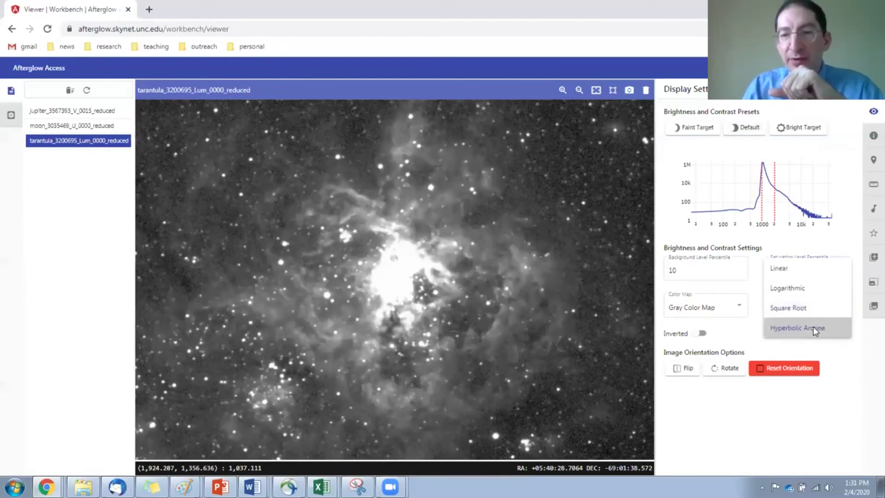
click(815, 329)
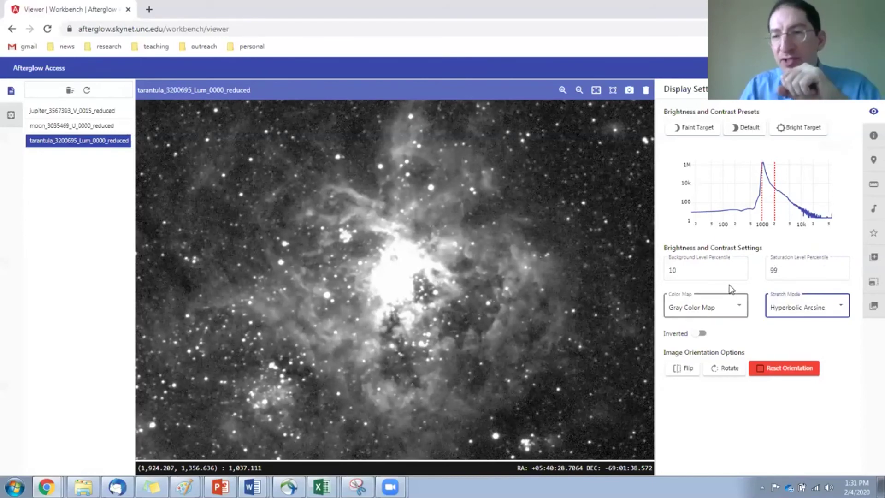
click(741, 269)
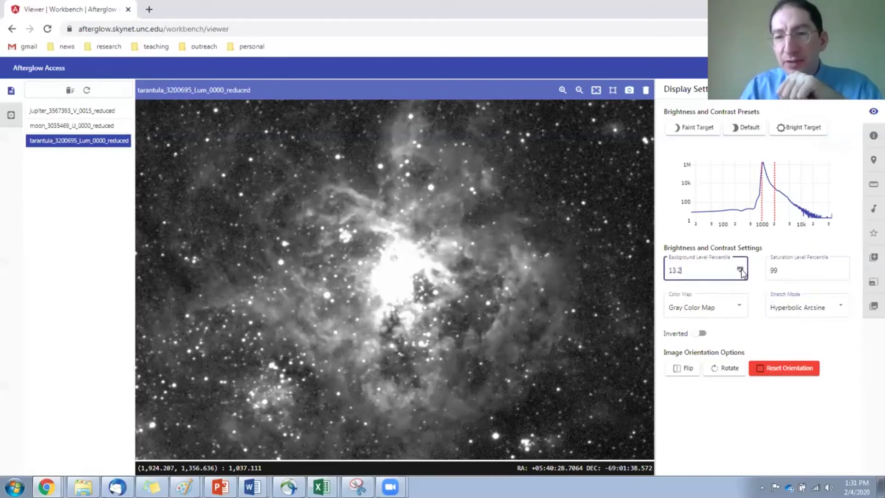
Step: Raise the background percentile to 46.257 and invert the nebula to dark on white
drag(741, 269, 741, 270)
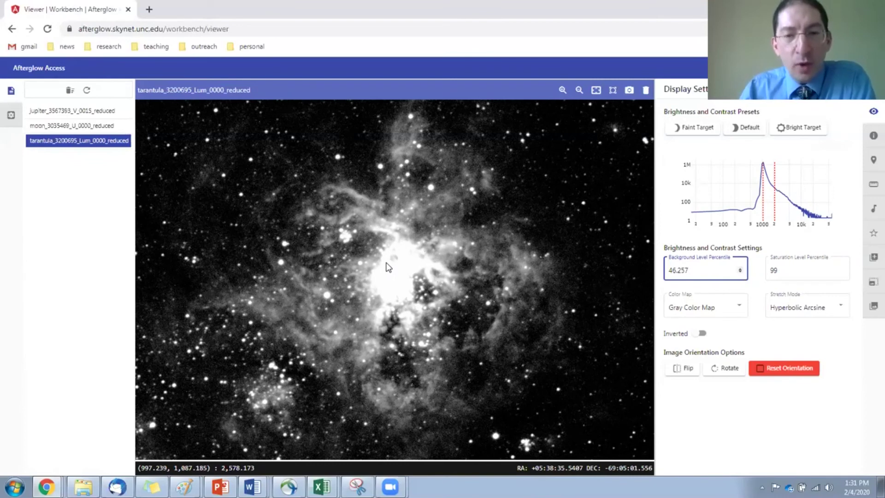
click(700, 333)
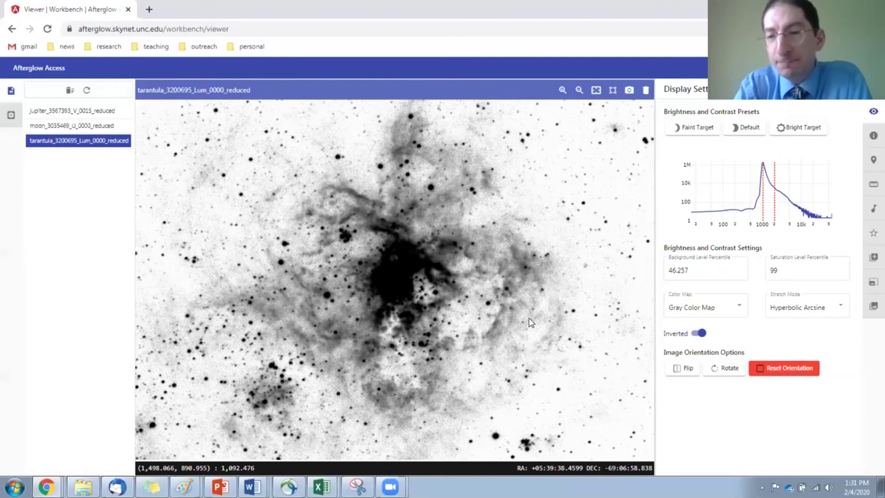
Step: Turn off inversion, try the Rainbow color map, apply Heat Color Map, then open the moon image
click(698, 334)
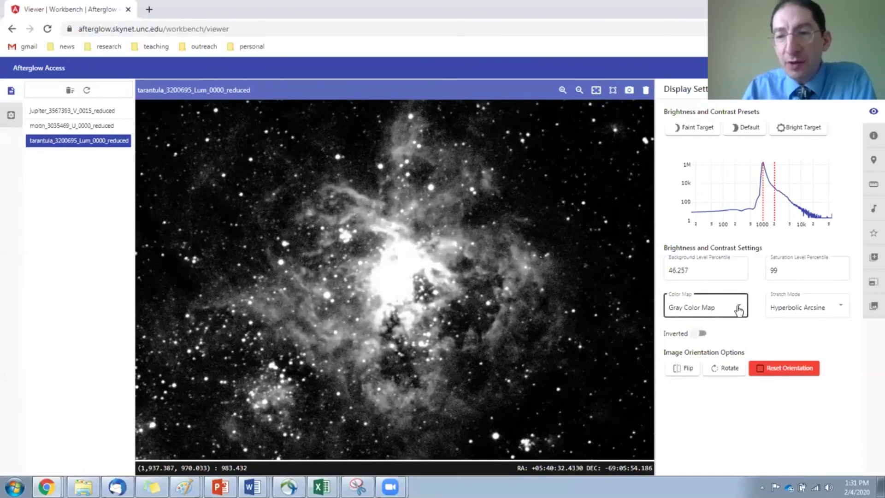
click(747, 312)
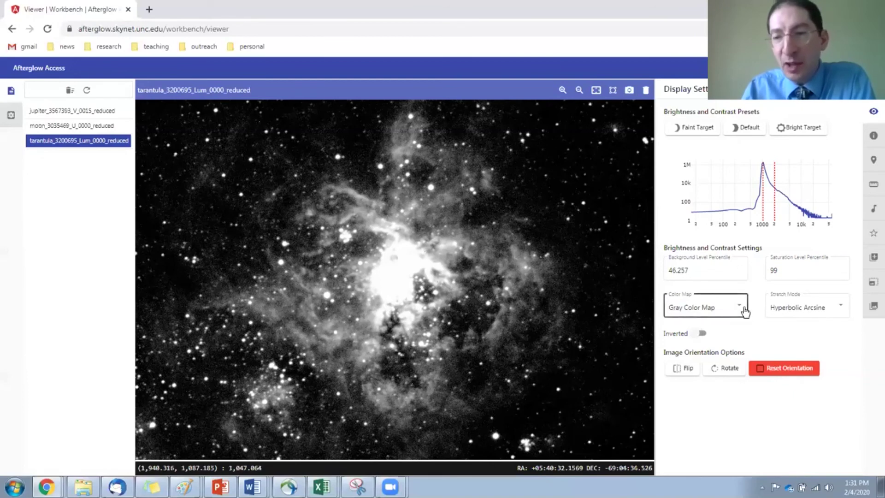
click(727, 329)
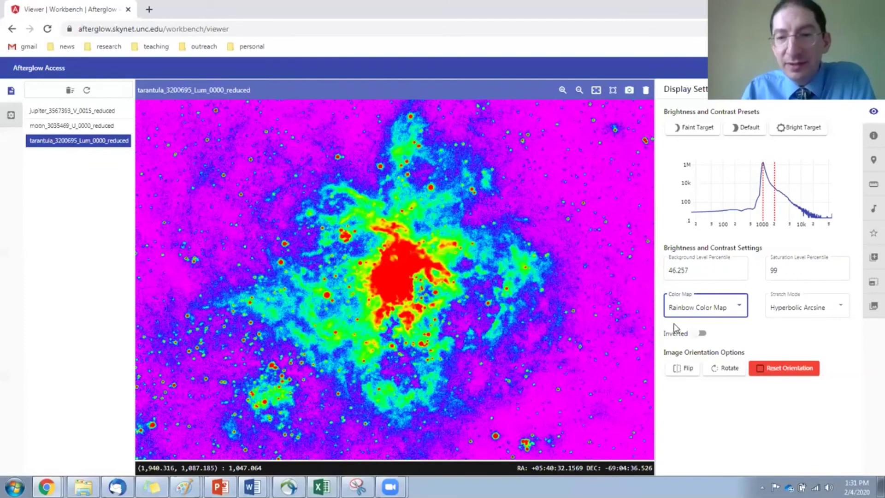
click(740, 308)
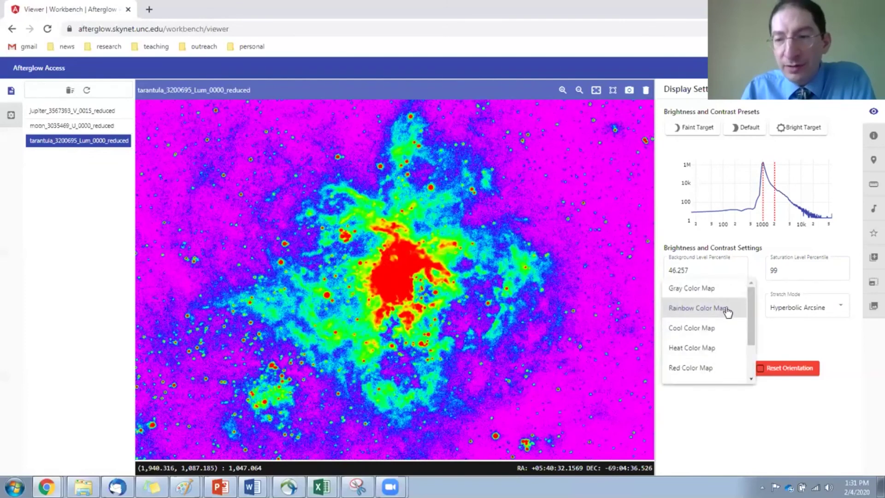
click(707, 351)
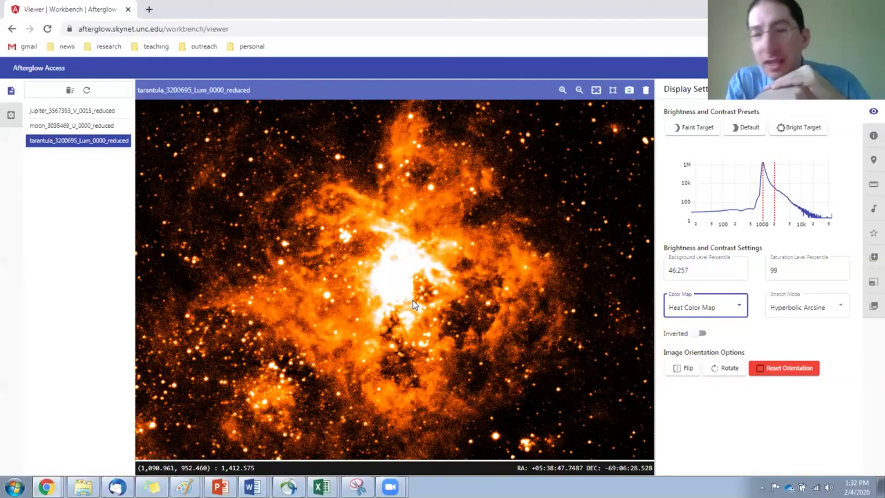
click(111, 126)
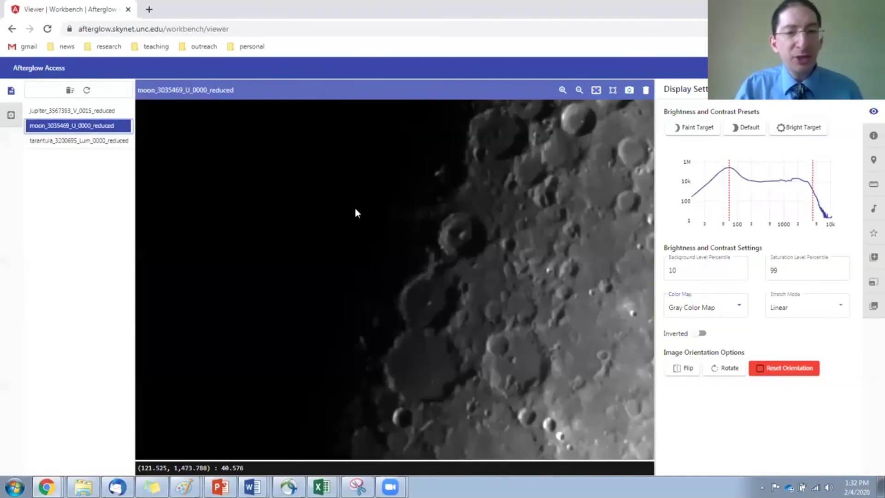
Step: Fit the moon image to view, try Faint Target and Default, then apply Bright Target (saturation 99.999)
click(596, 90)
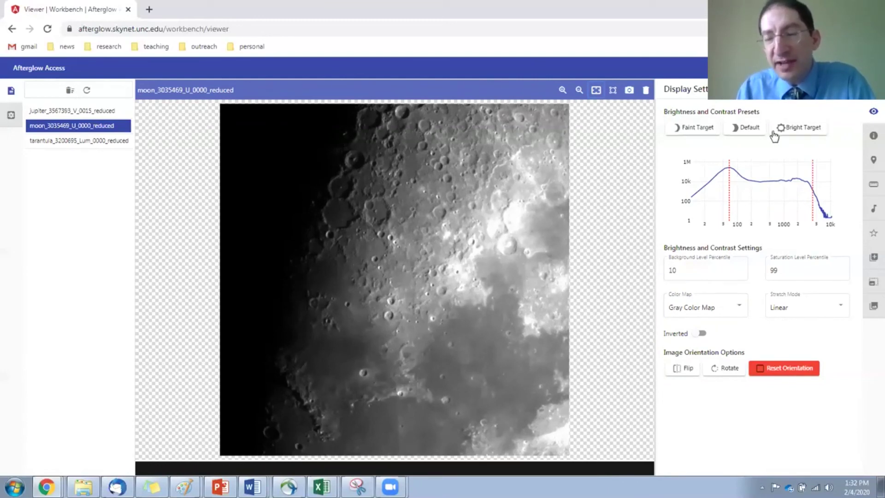
click(704, 134)
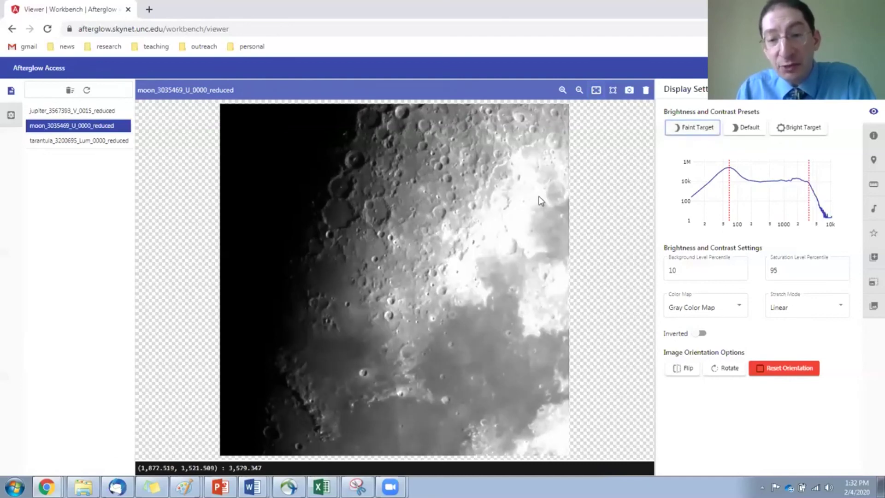
click(748, 129)
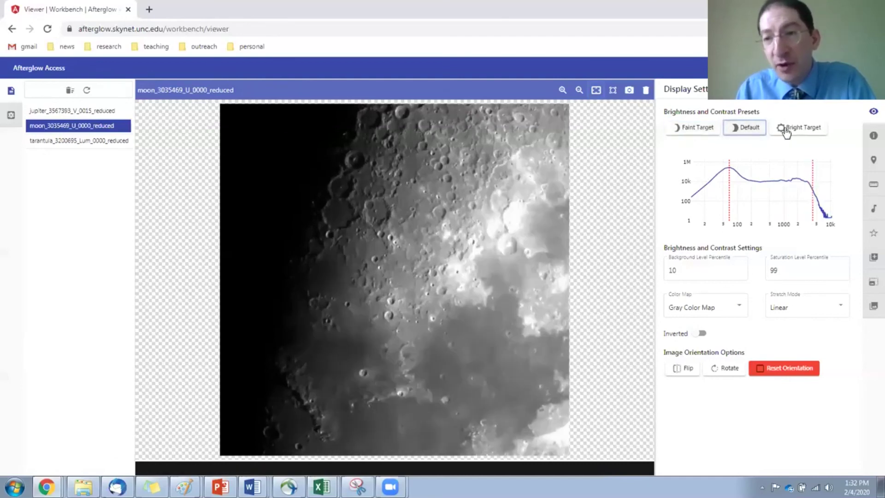
click(786, 131)
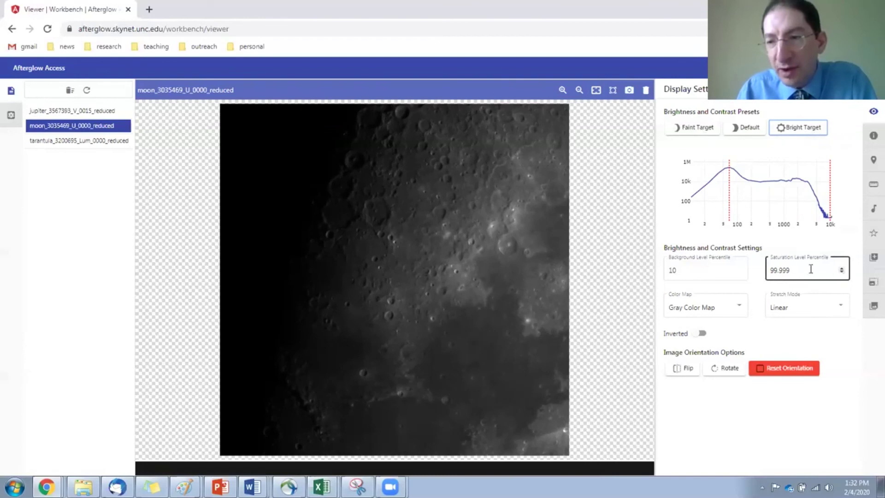
Step: Step the moon's saturation percentile down, then back up to settle at 99.7892
click(843, 273)
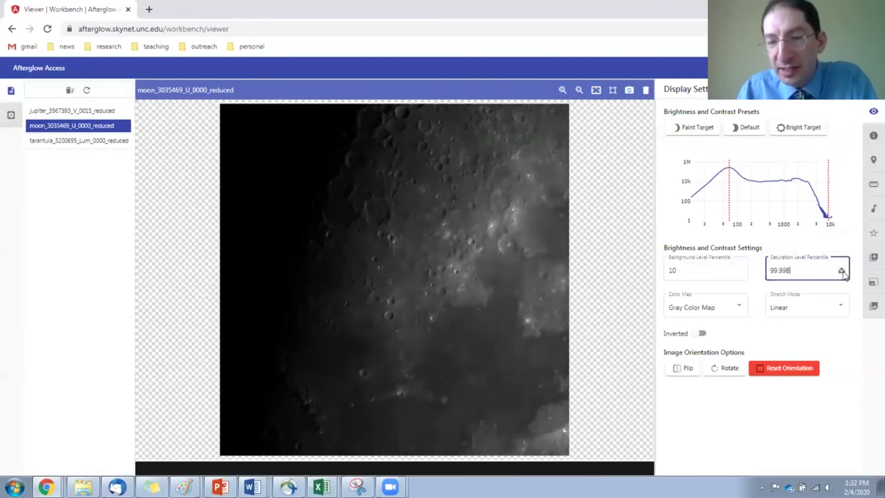
click(843, 273)
click(843, 273)
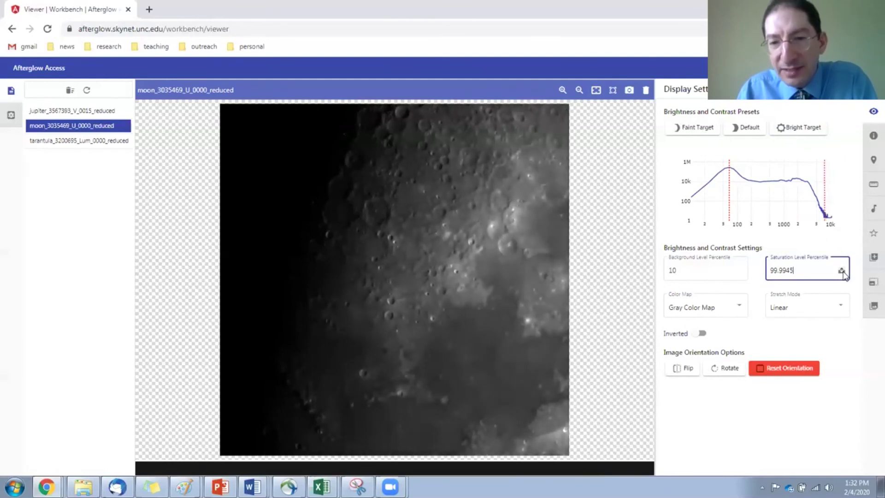
click(843, 273)
click(843, 273)
click(843, 273)
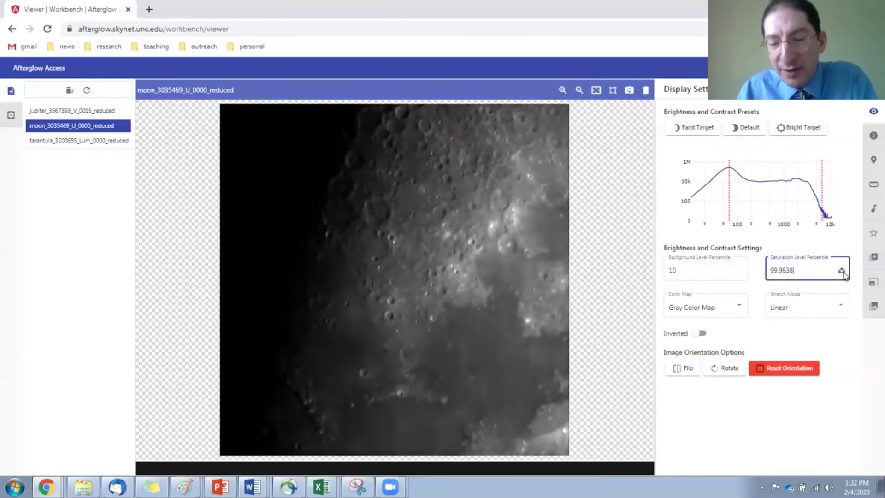
click(843, 273)
click(843, 273)
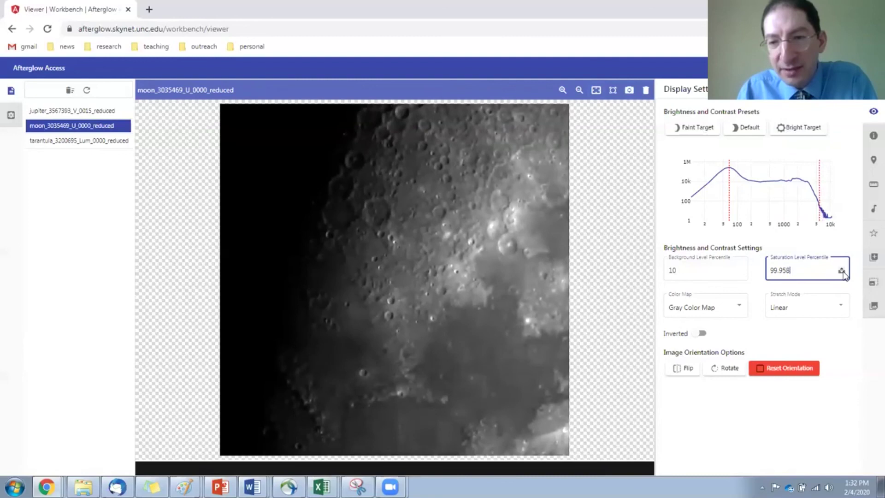
click(843, 273)
click(843, 273)
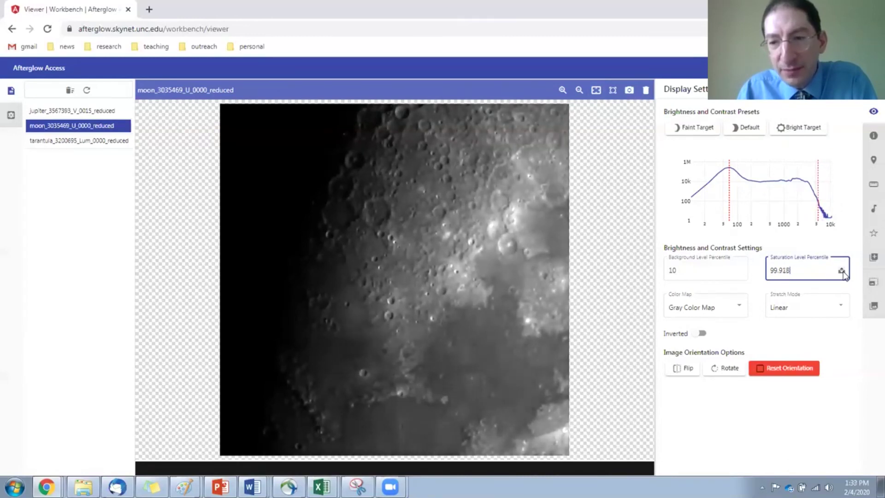
click(844, 273)
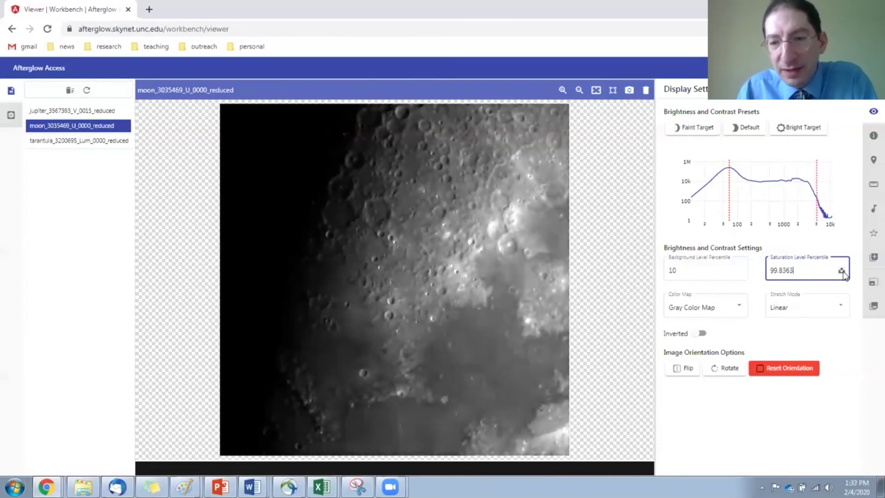
click(843, 273)
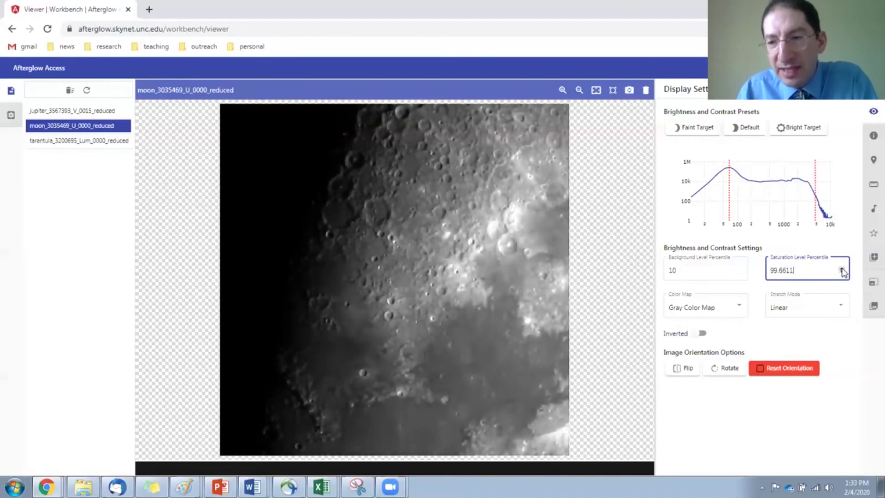
click(842, 274)
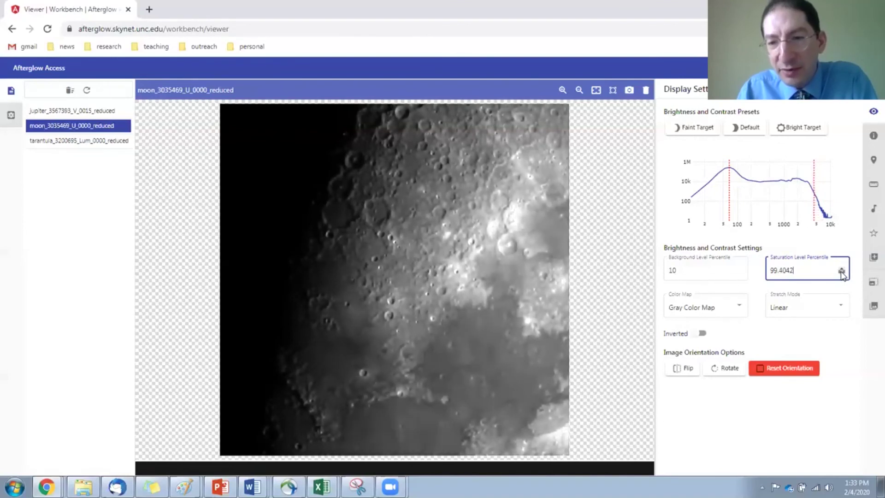
click(842, 274)
click(842, 268)
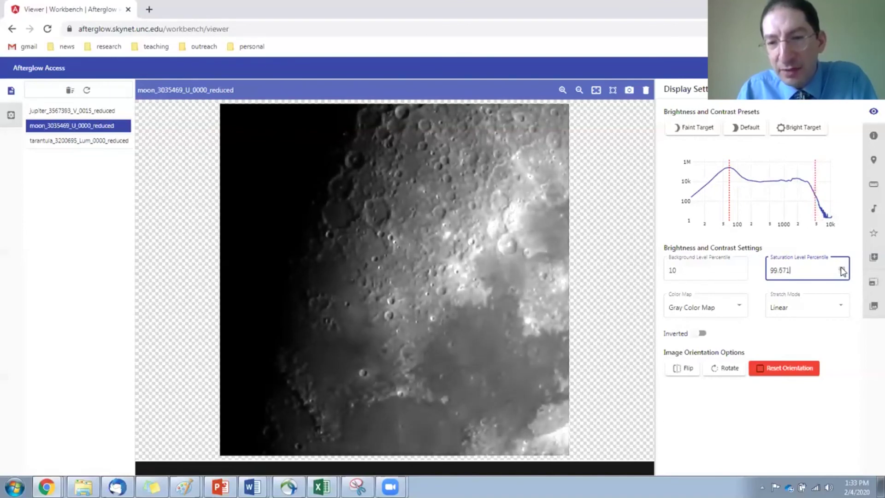
click(841, 268)
click(842, 269)
click(842, 269)
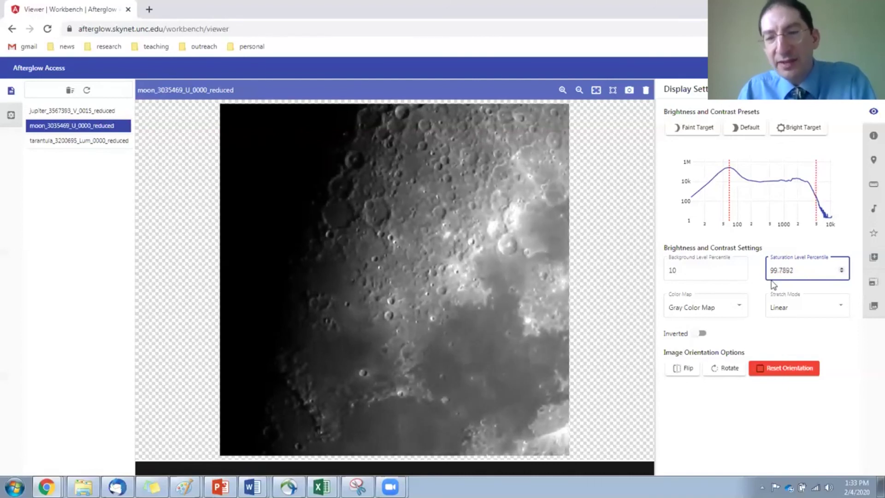
click(739, 308)
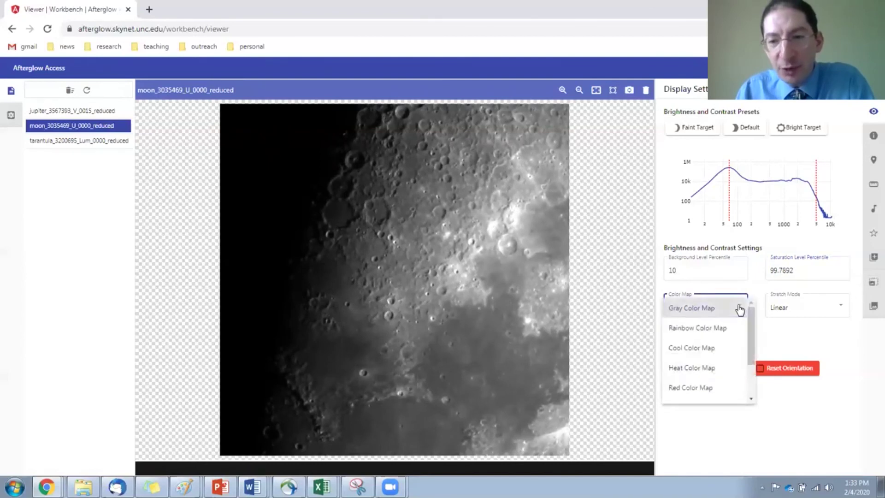
Step: Switch the moon image's colour map from gray to Cool Color Map
click(714, 349)
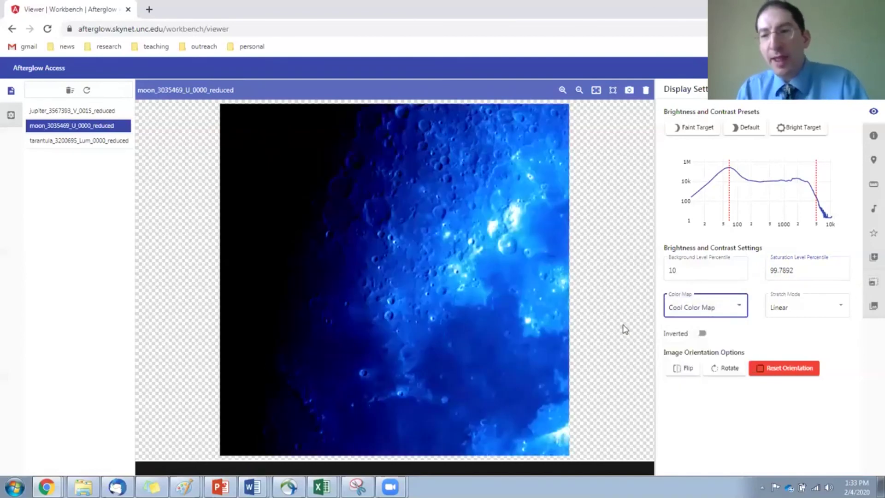